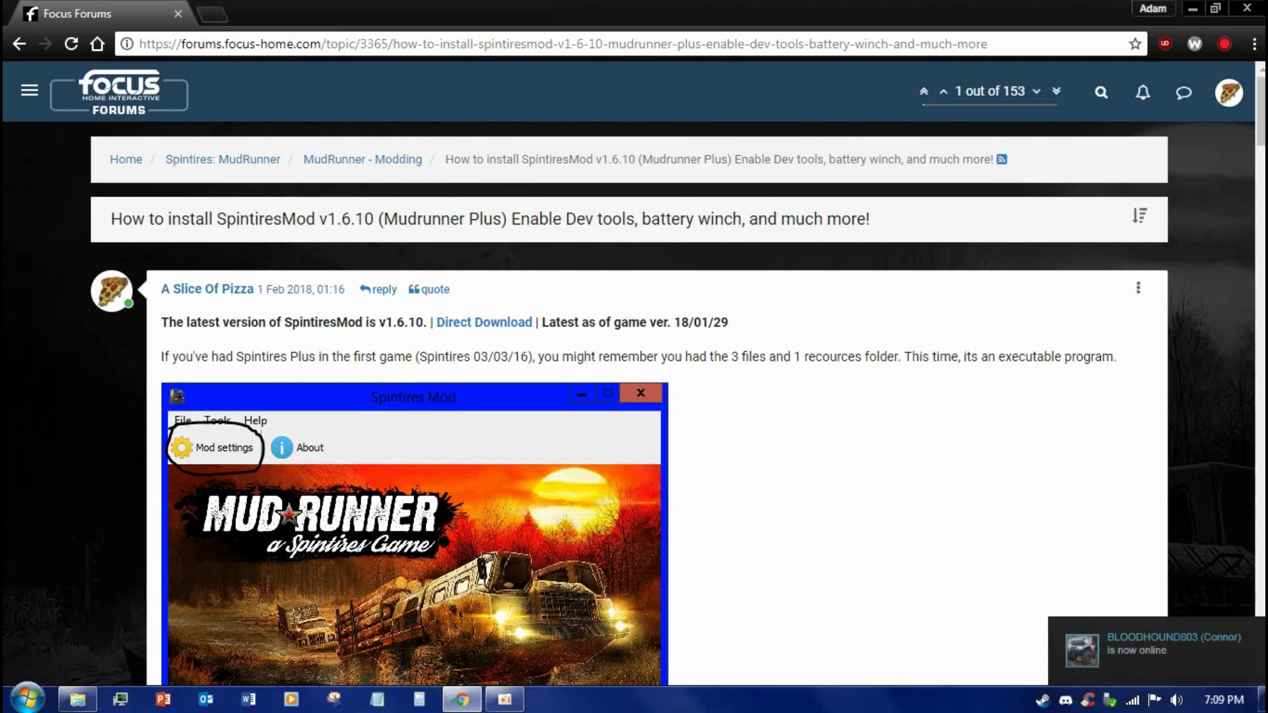
{"action": "scroll", "coordinate": [634, 397], "scroll_direction": "down", "scroll_amount": 1}
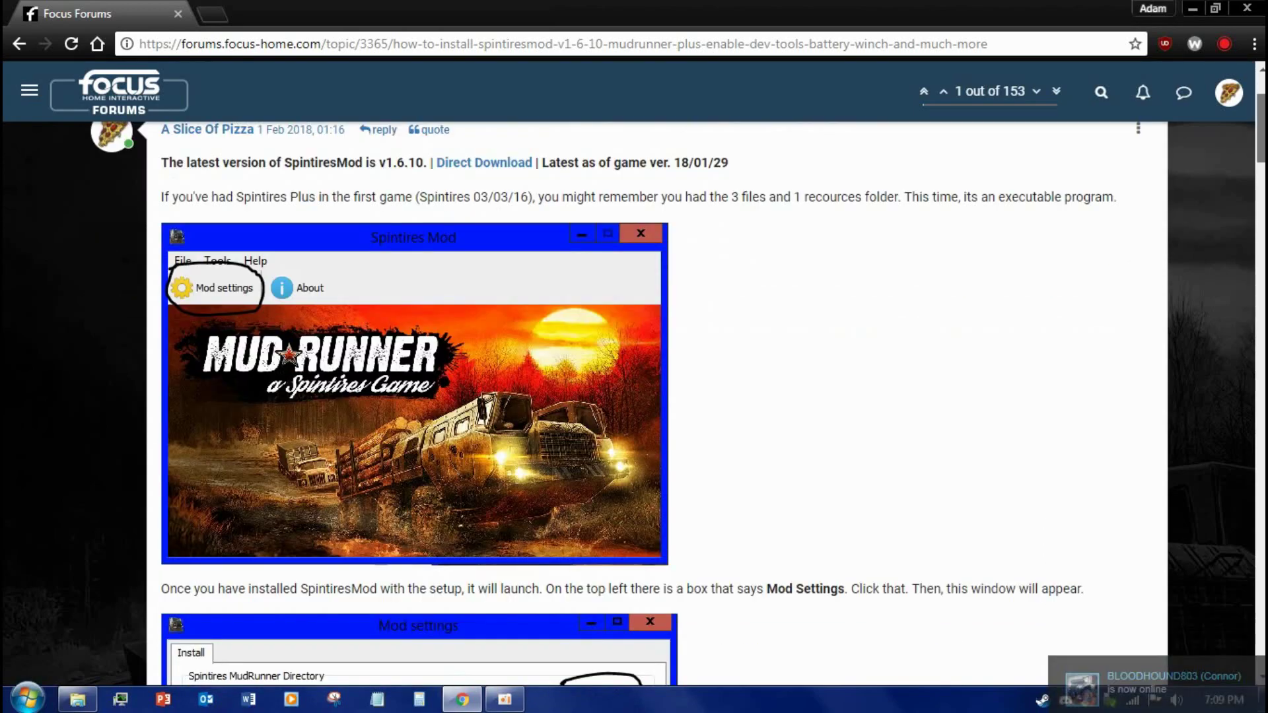
{"action": "scroll", "coordinate": [634, 396], "scroll_direction": "up", "scroll_amount": 1}
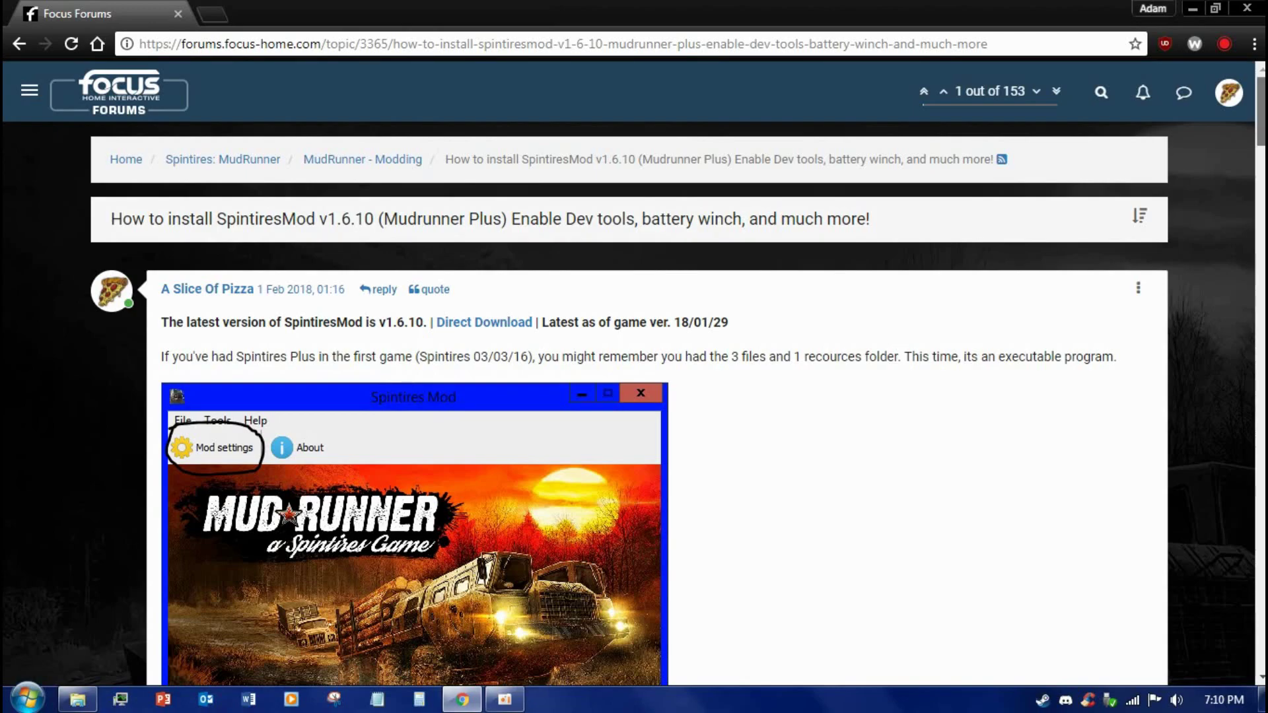
{"action": "scroll", "coordinate": [630, 405], "scroll_direction": "down", "scroll_amount": 2}
{"action": "scroll", "coordinate": [629, 405], "scroll_direction": "down", "scroll_amount": 1}
{"action": "scroll", "coordinate": [630, 405], "scroll_direction": "down", "scroll_amount": 4}
{"action": "scroll", "coordinate": [634, 404], "scroll_direction": "down", "scroll_amount": 2}
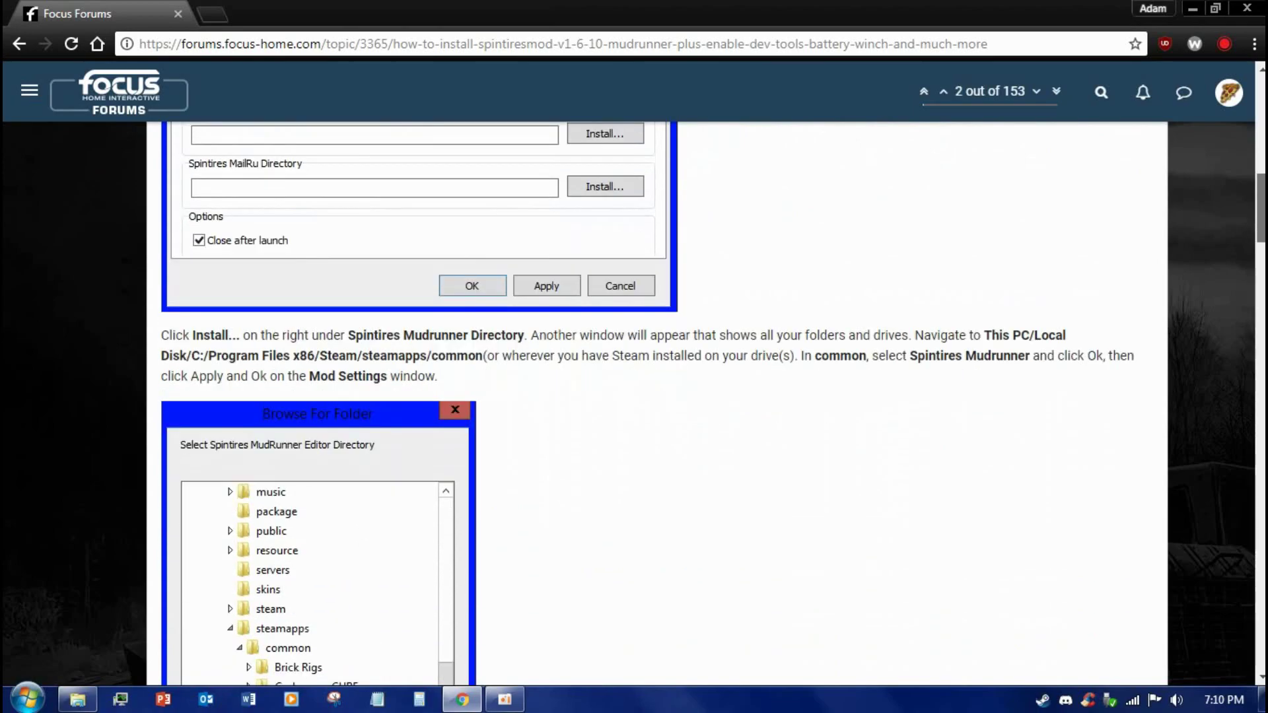
{"action": "scroll", "coordinate": [635, 404], "scroll_direction": "down", "scroll_amount": 3}
{"action": "scroll", "coordinate": [635, 405], "scroll_direction": "down", "scroll_amount": 2}
{"action": "scroll", "coordinate": [634, 405], "scroll_direction": "up", "scroll_amount": 10}
{"action": "scroll", "coordinate": [634, 404], "scroll_direction": "up", "scroll_amount": 3}
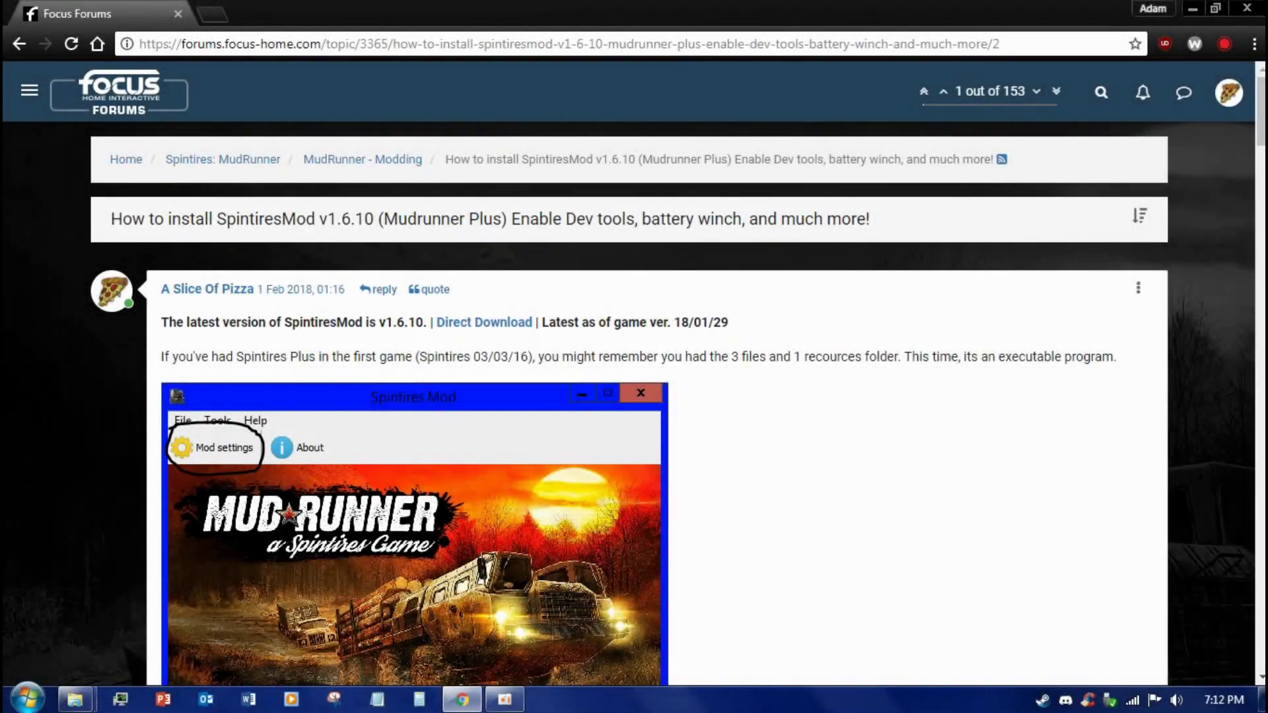
{"action": "scroll", "coordinate": [635, 396], "scroll_direction": "down", "scroll_amount": 2}
{"action": "scroll", "coordinate": [634, 397], "scroll_direction": "down", "scroll_amount": 4}
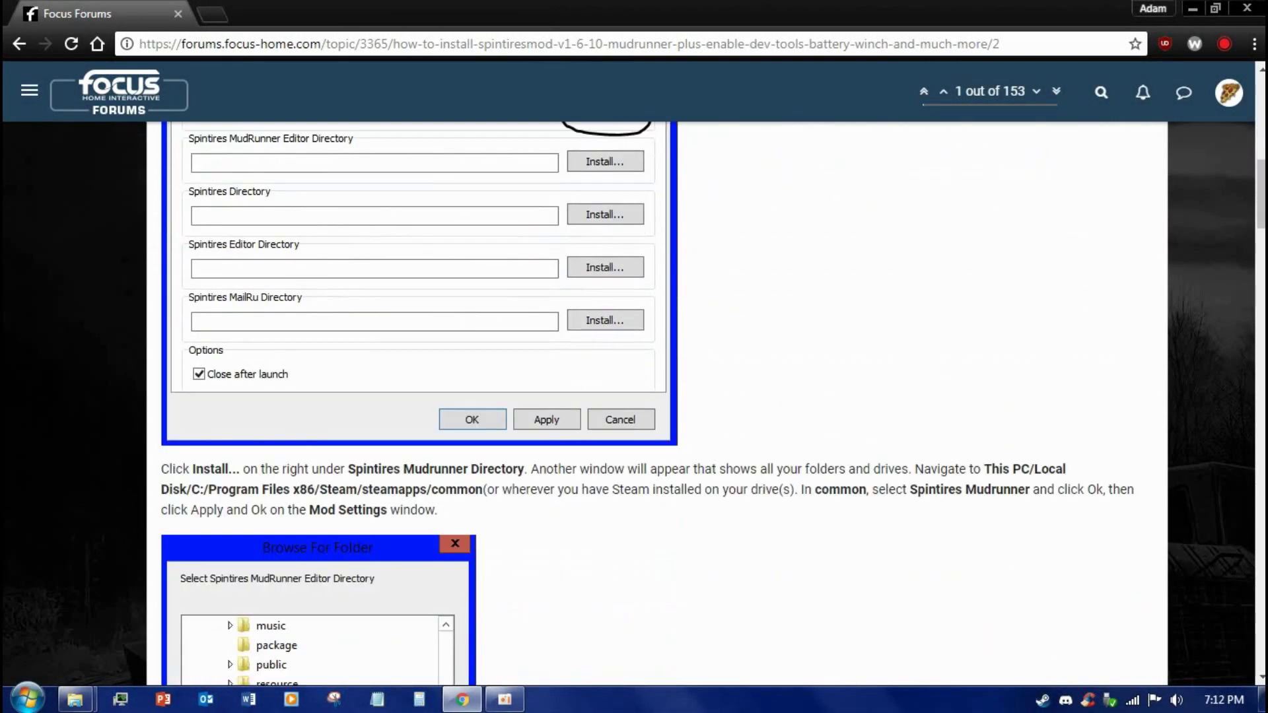
{"action": "scroll", "coordinate": [634, 397], "scroll_direction": "down", "scroll_amount": 4}
{"action": "scroll", "coordinate": [634, 397], "scroll_direction": "down", "scroll_amount": 3}
{"action": "scroll", "coordinate": [634, 397], "scroll_direction": "up", "scroll_amount": 5}
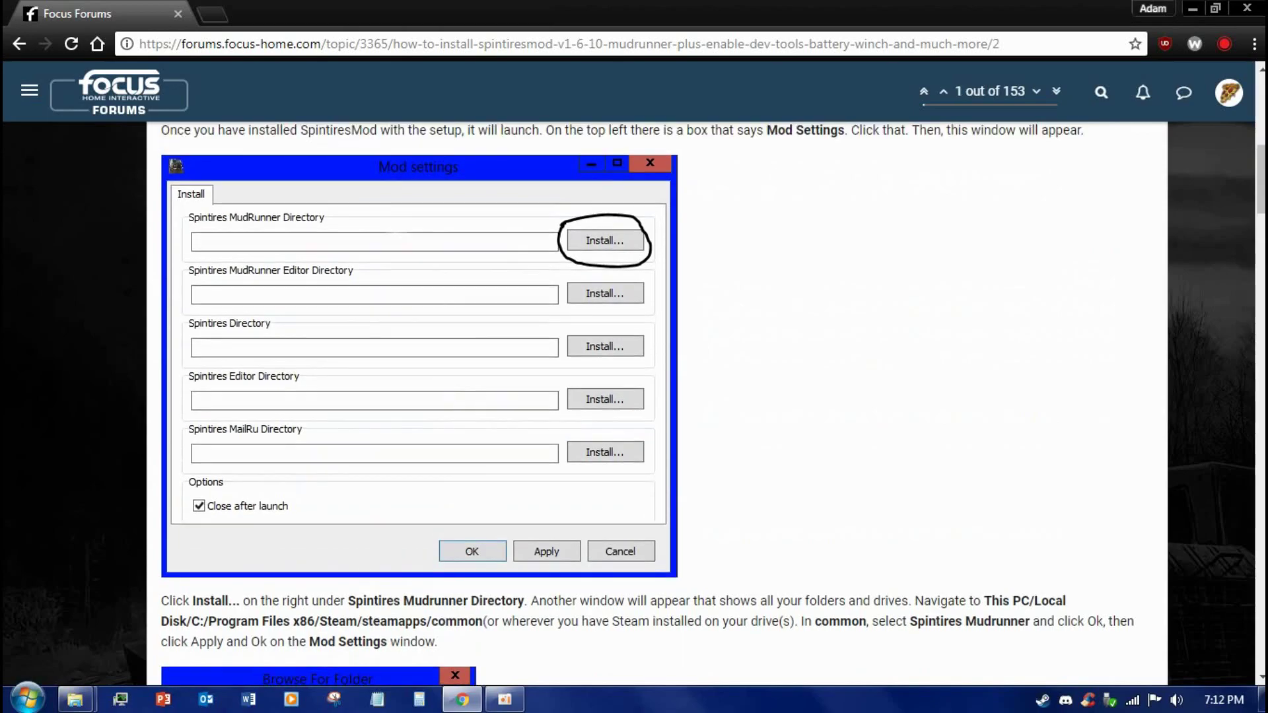
{"action": "scroll", "coordinate": [634, 396], "scroll_direction": "up", "scroll_amount": 5}
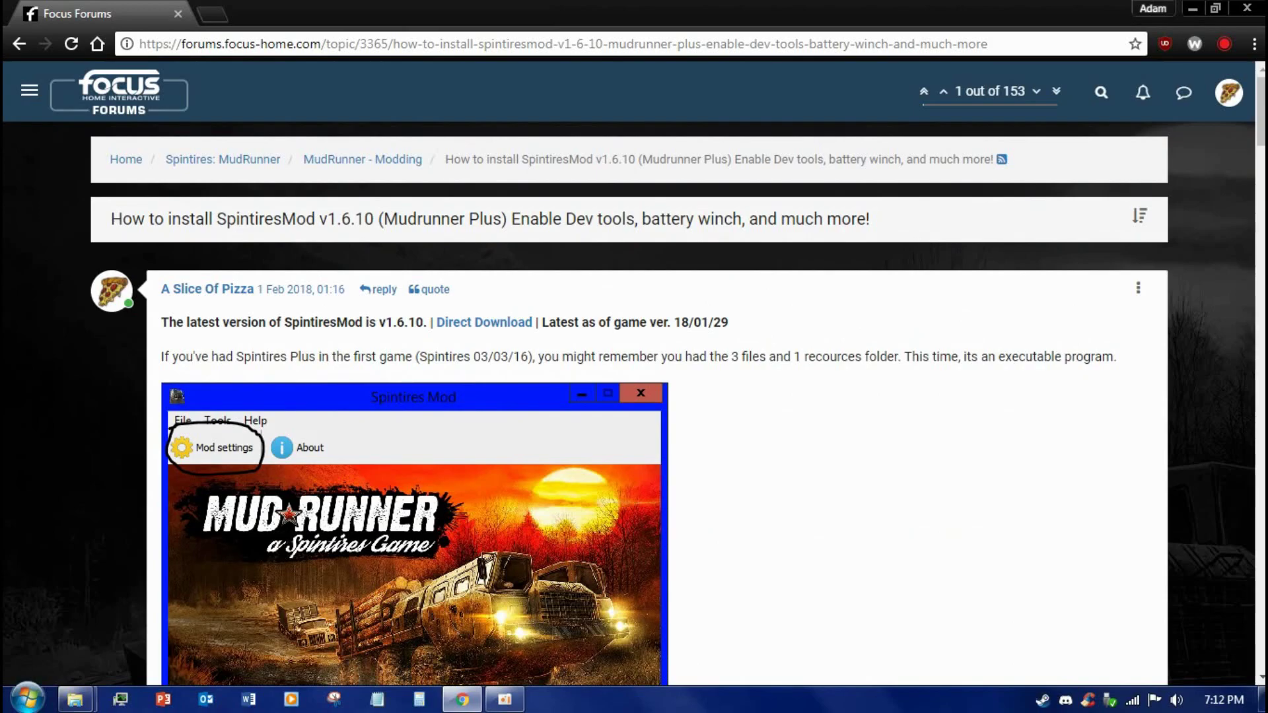
{"action": "scroll", "coordinate": [635, 396], "scroll_direction": "down", "scroll_amount": 5}
{"action": "scroll", "coordinate": [635, 396], "scroll_direction": "up", "scroll_amount": 3}
{"action": "scroll", "coordinate": [634, 397], "scroll_direction": "up", "scroll_amount": 2}
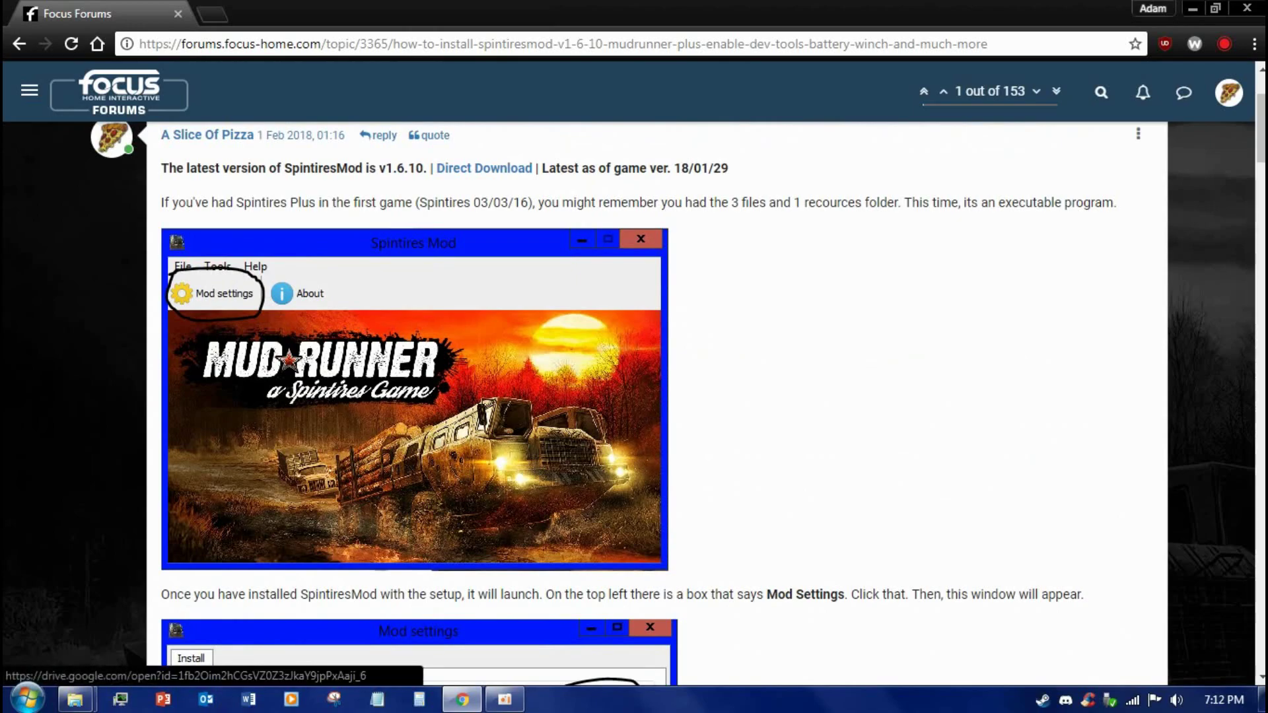
{"action": "left_click", "coordinate": [485, 168]}
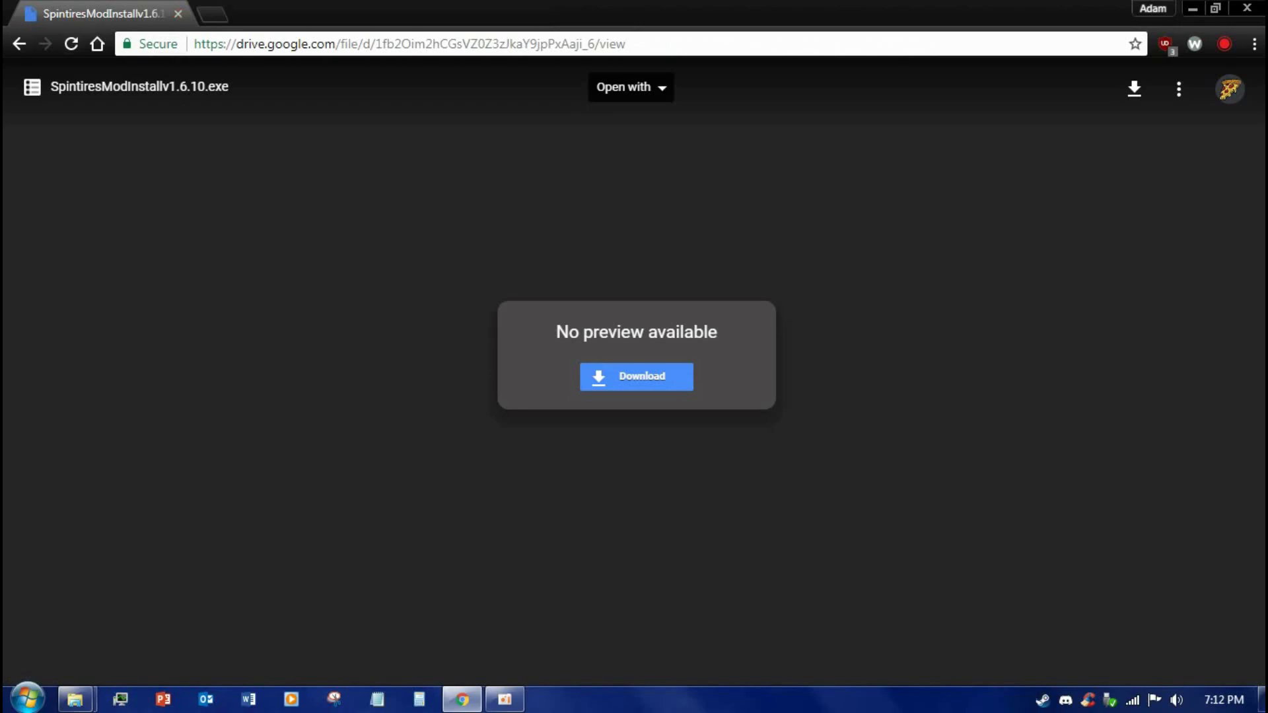
{"action": "left_click", "coordinate": [18, 44]}
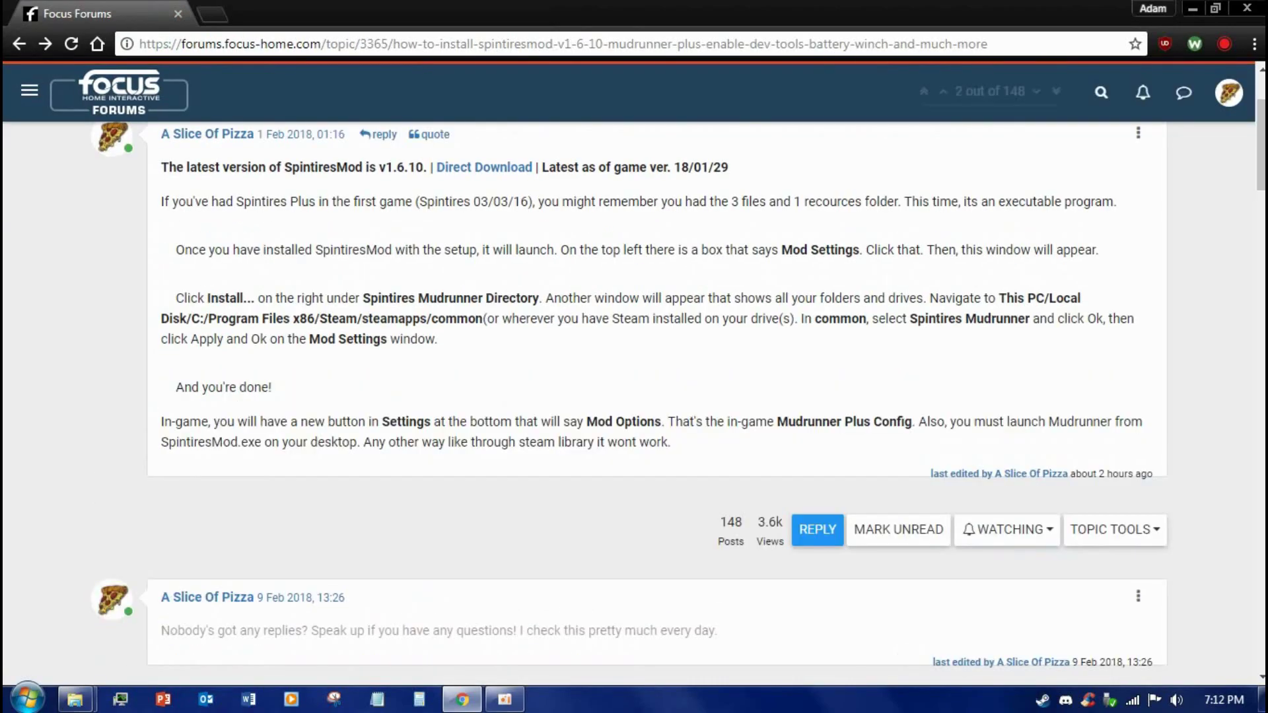
{"action": "scroll", "coordinate": [1125, 142], "scroll_direction": "down", "scroll_amount": 2}
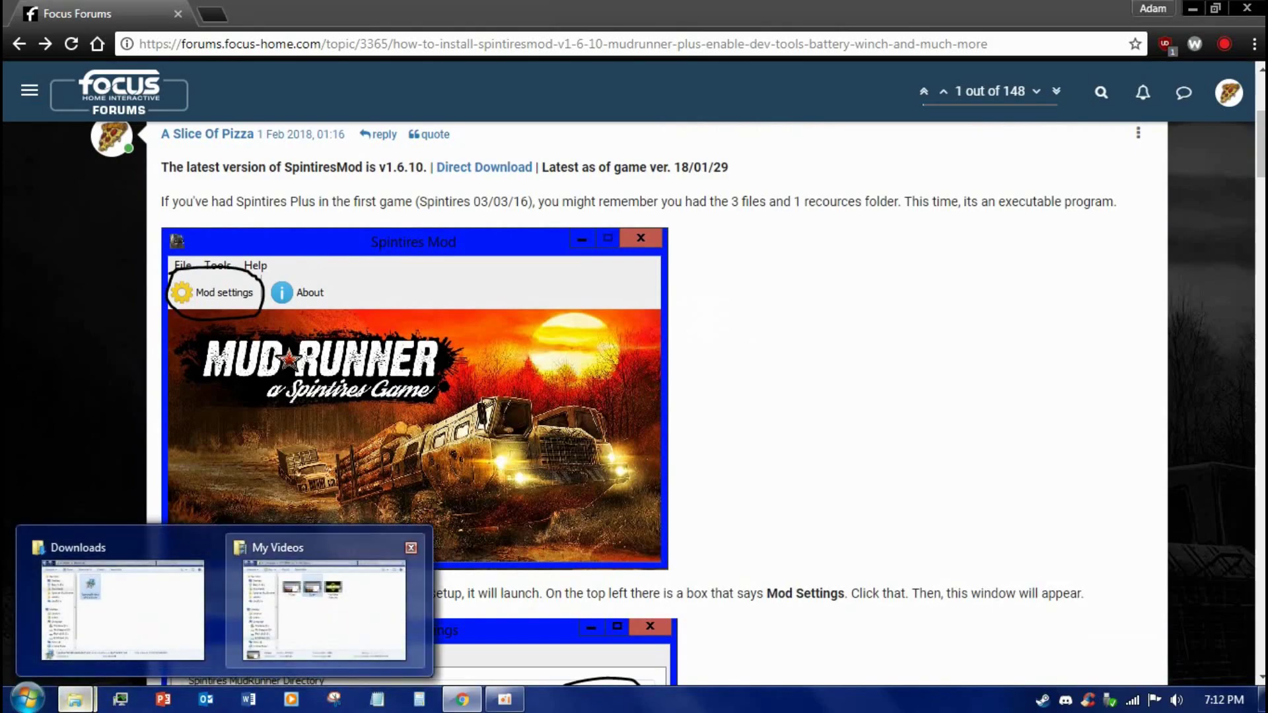
- Install SpintiresModInstallv1.6.10.exe from Downloads in English, finishing with Launch SpintiresMod checked
{"action": "left_click", "coordinate": [119, 604]}
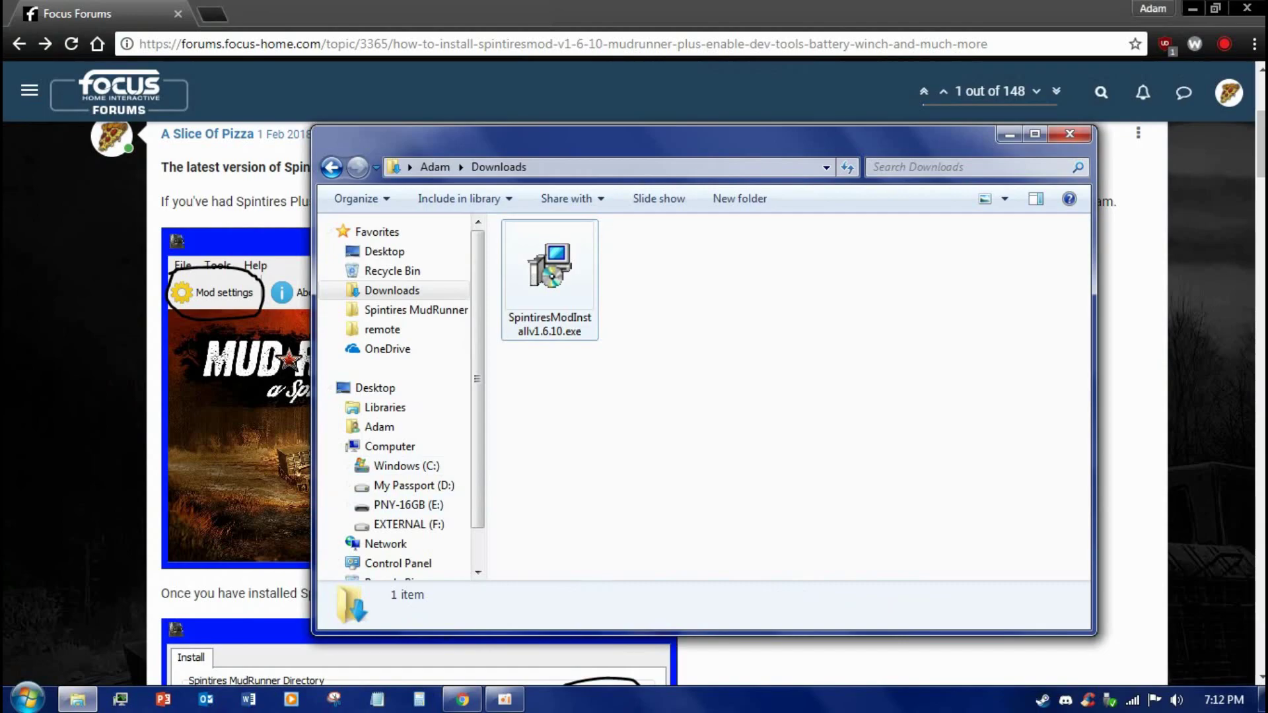
{"action": "left_click", "coordinate": [550, 278]}
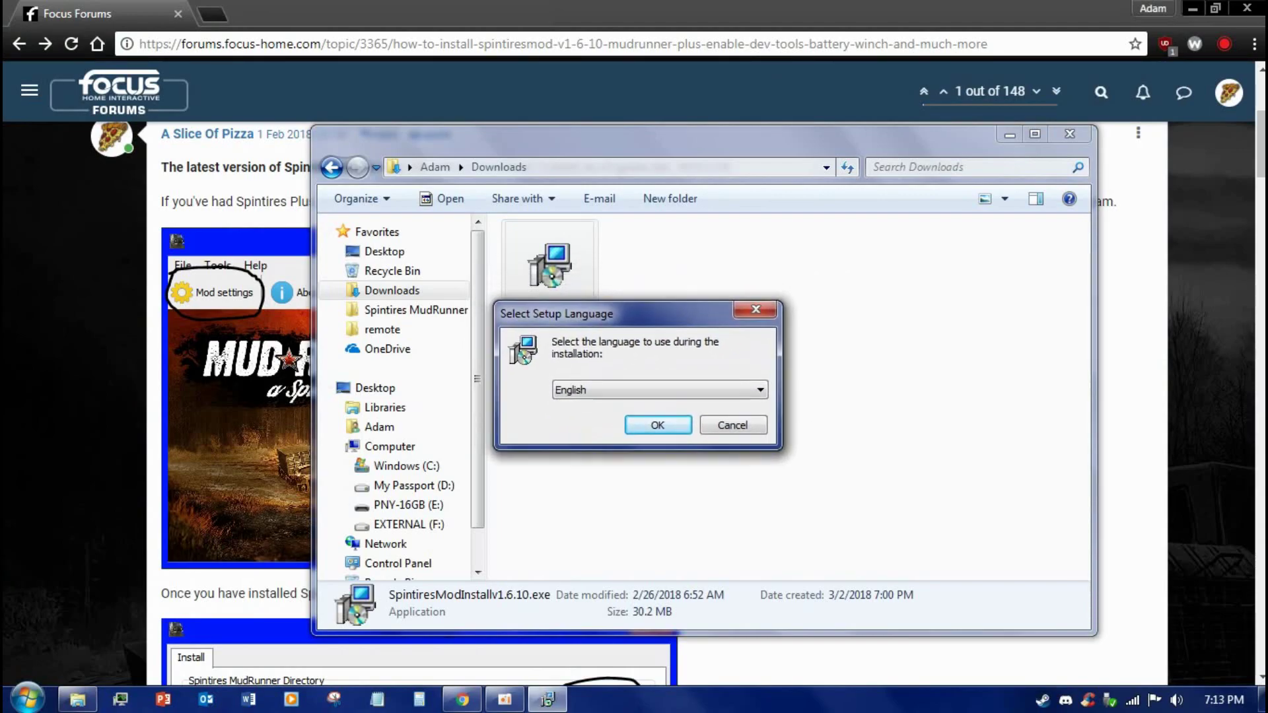
{"action": "key", "text": "Return"}
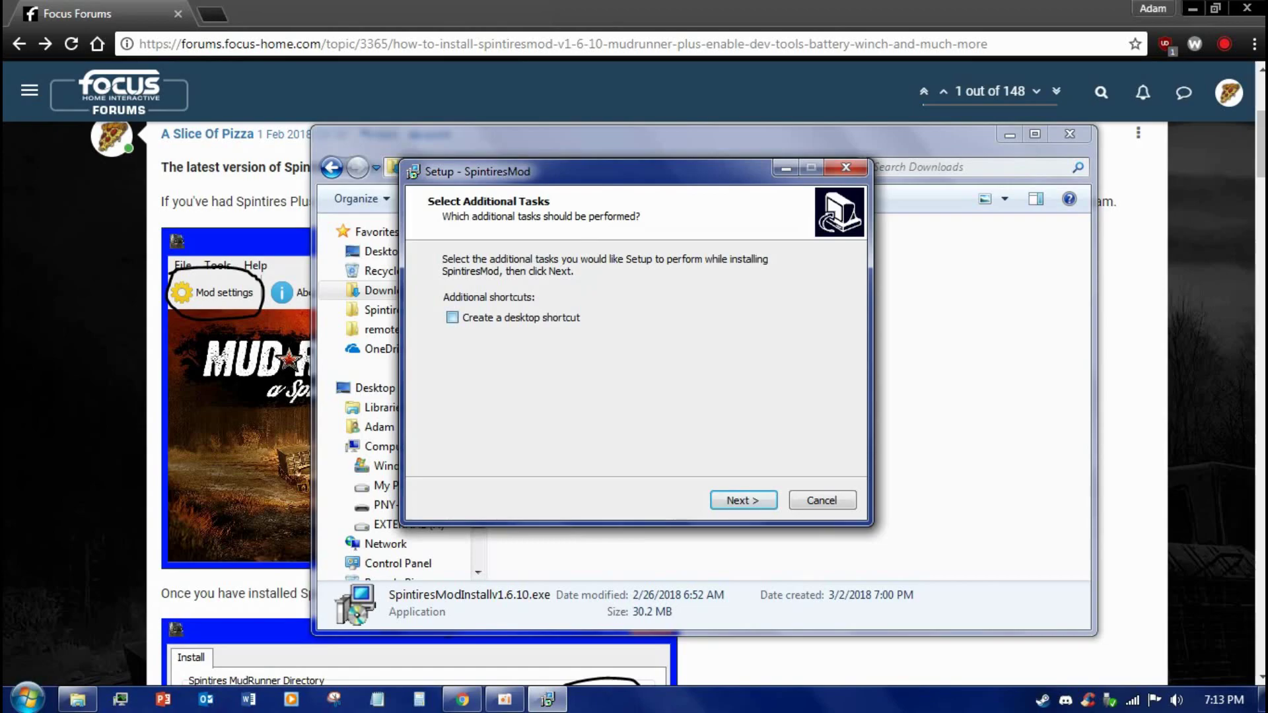
{"action": "key", "text": "space"}
{"action": "key", "text": "space"}
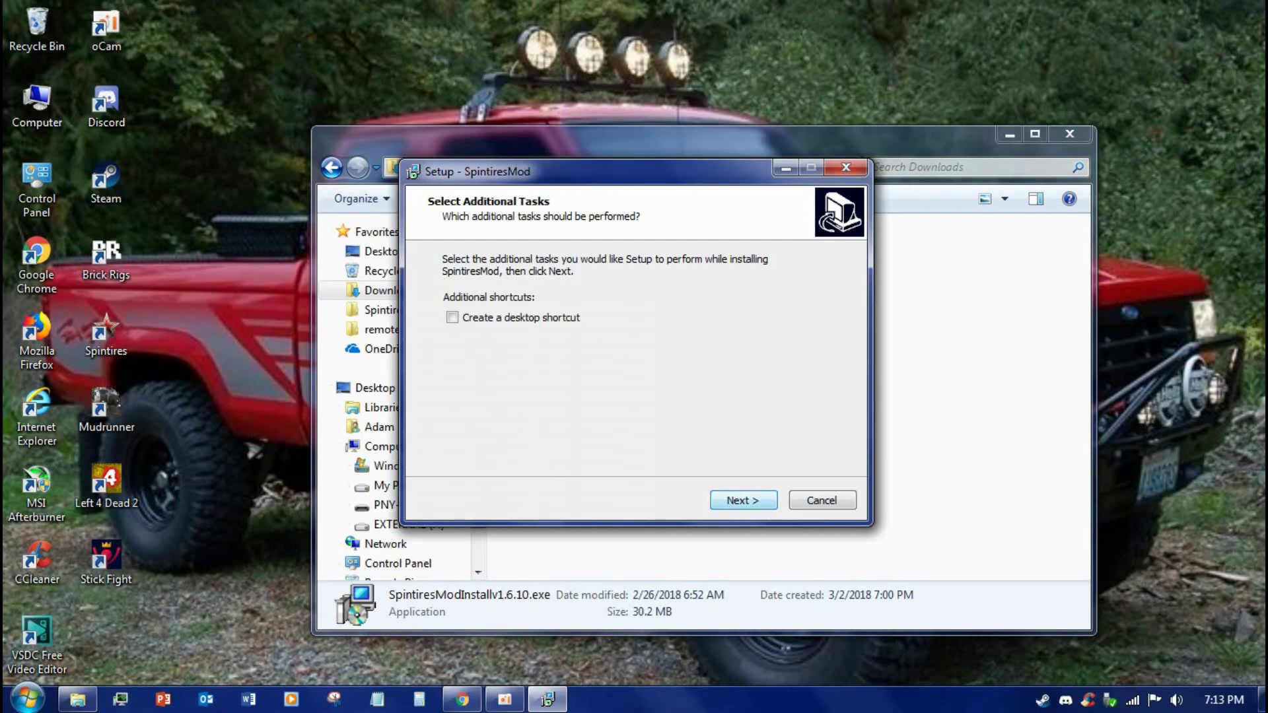
{"action": "key", "text": "Return"}
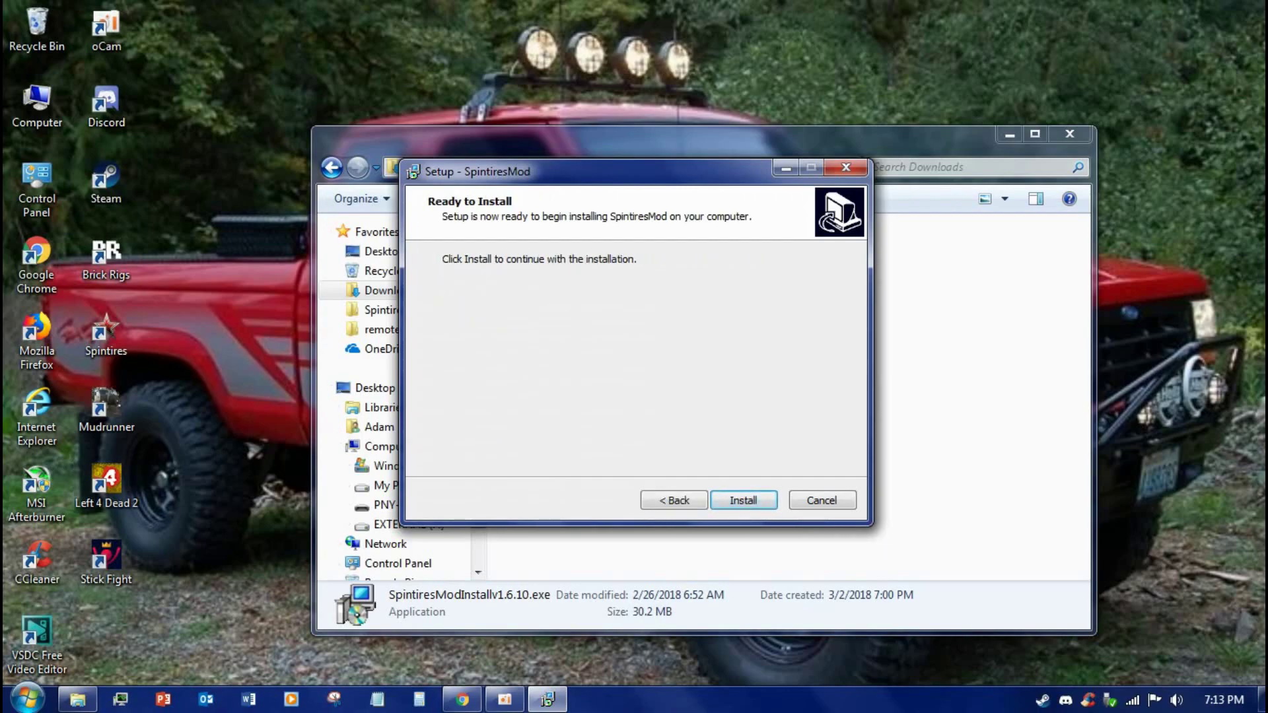
{"action": "key", "text": "Return"}
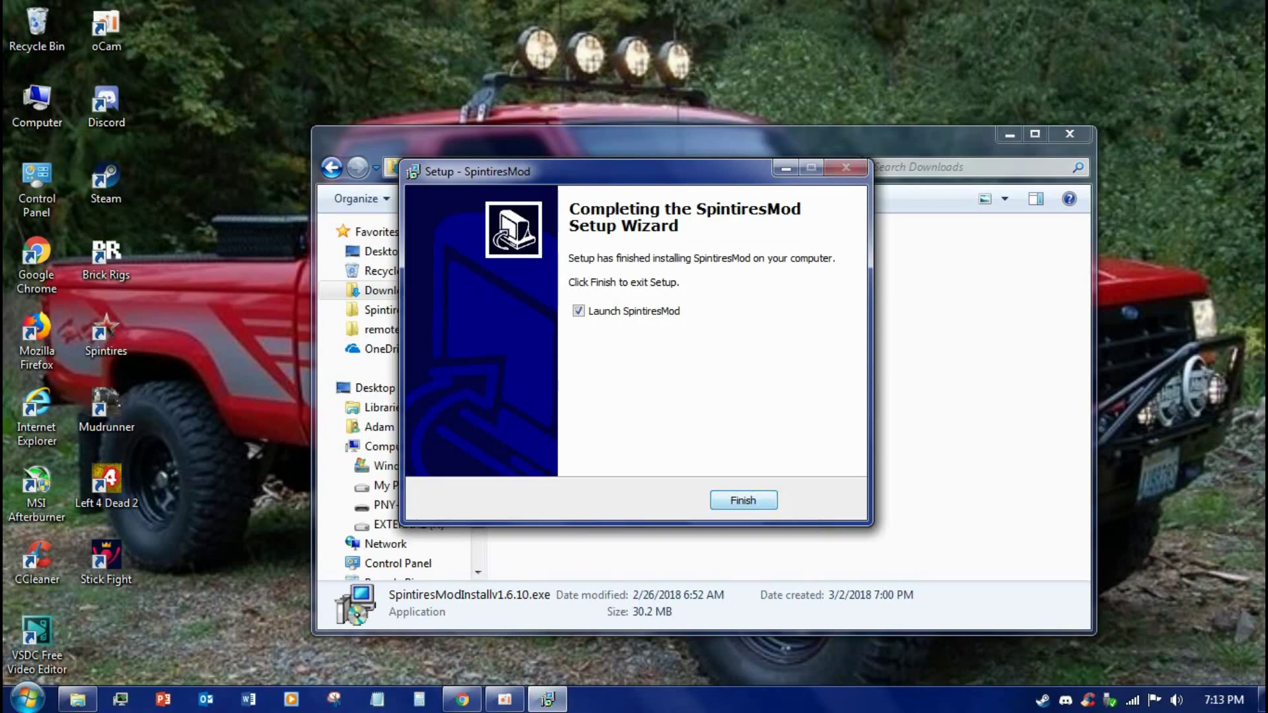
{"action": "key", "text": "Return"}
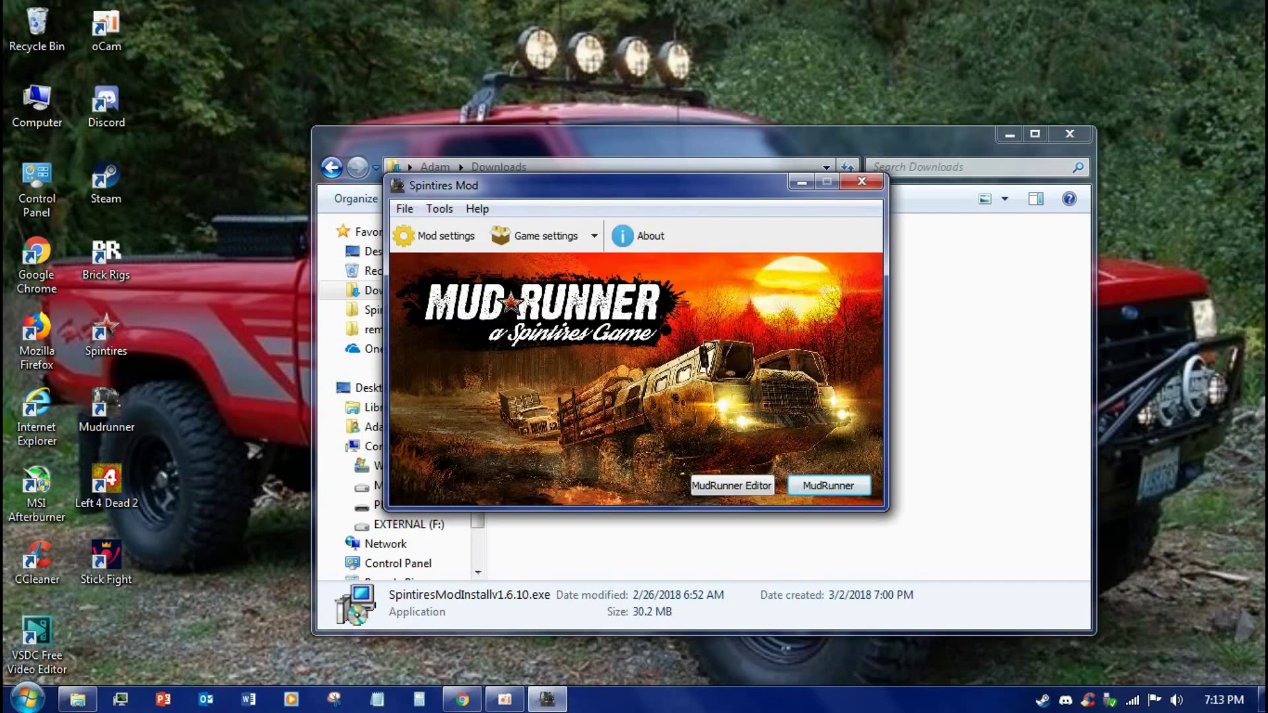
- Uninstall the mod from the Spintires MudRunner Directory in Mod settings and confirm with Yes
{"action": "left_click", "coordinate": [1010, 134]}
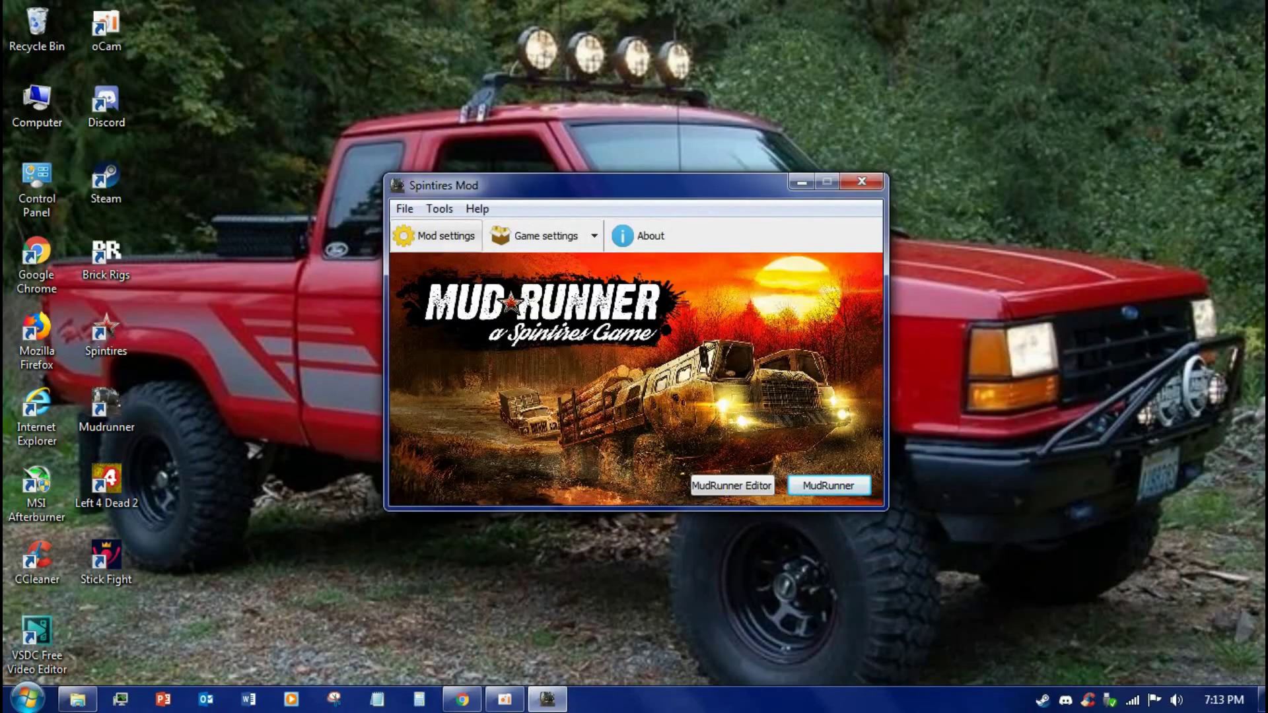
{"action": "left_click", "coordinate": [436, 236]}
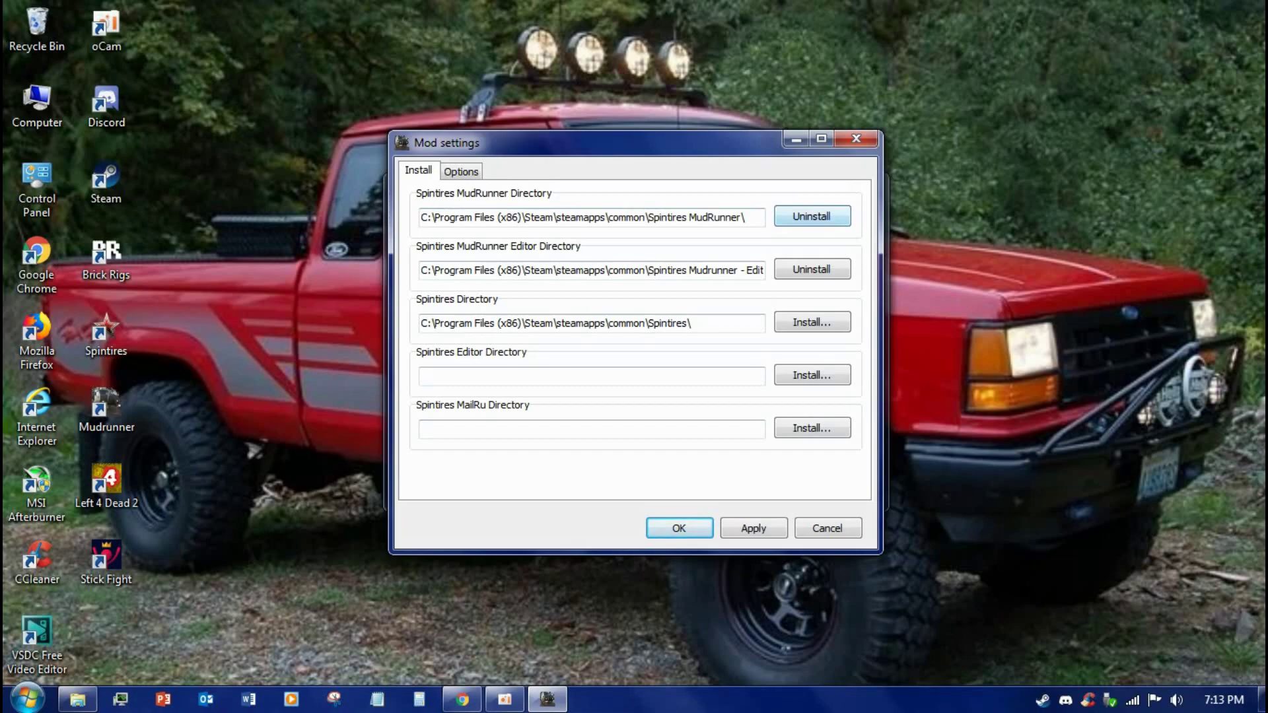
{"action": "left_click", "coordinate": [812, 216]}
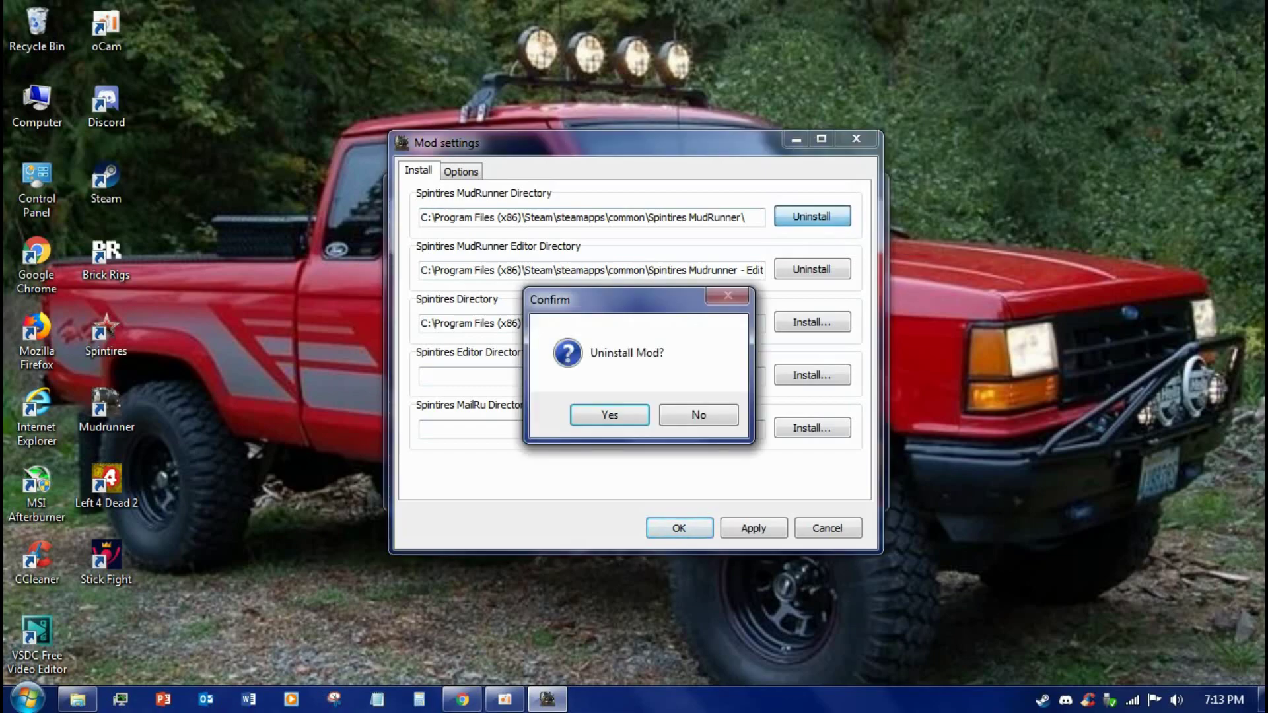
{"action": "key", "text": "Return"}
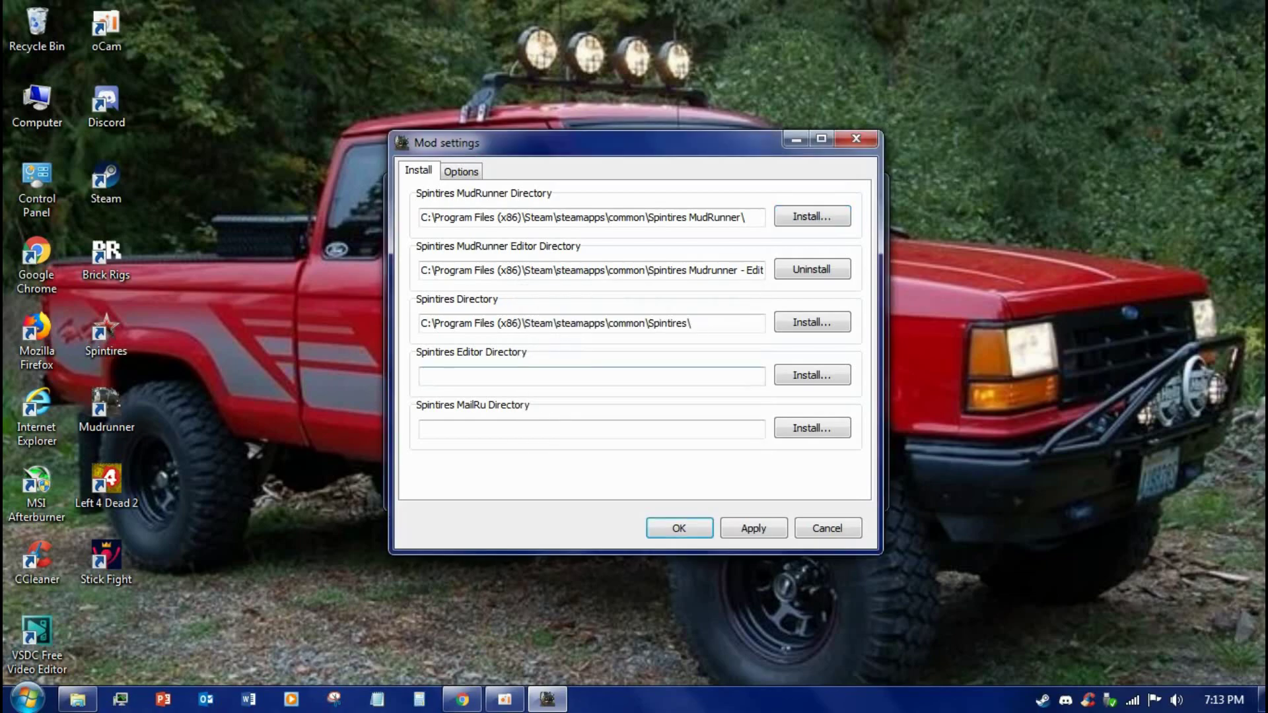
- Reinstall the mod into Steam\steamapps\common\Spintires MudRunner and apply the directory settings
{"action": "left_click", "coordinate": [812, 219]}
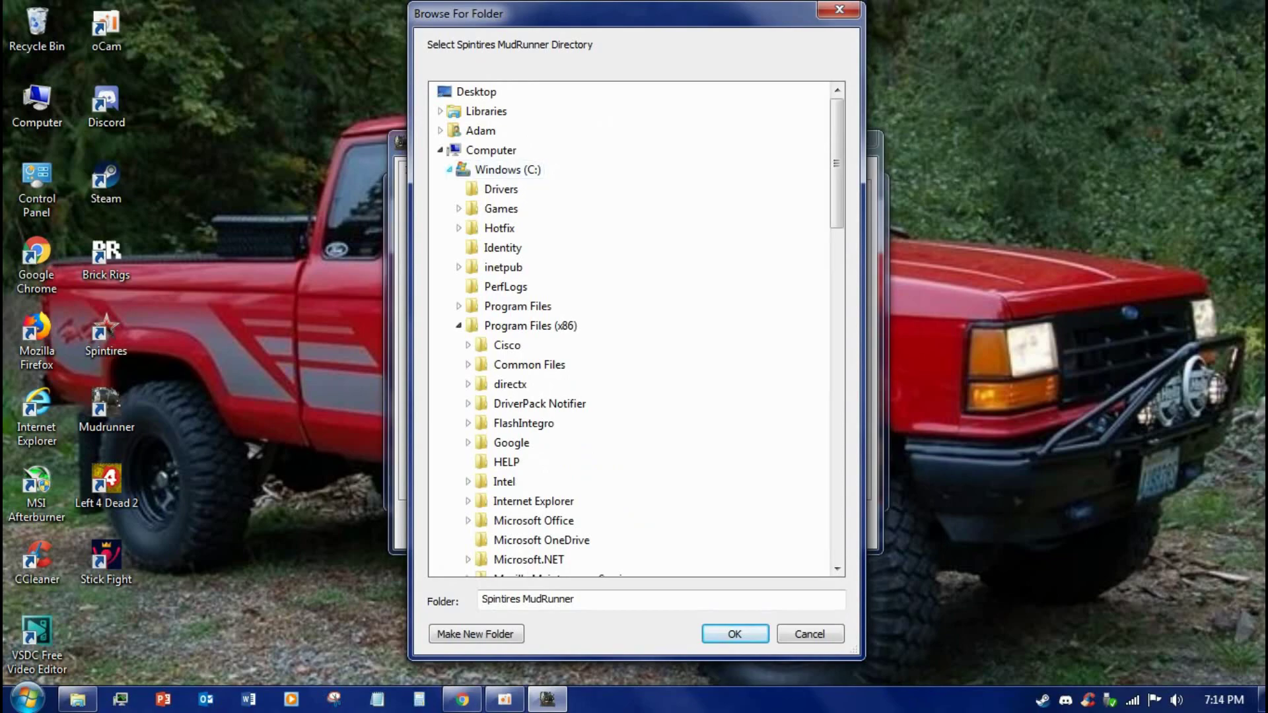
{"action": "double_click", "coordinate": [508, 170]}
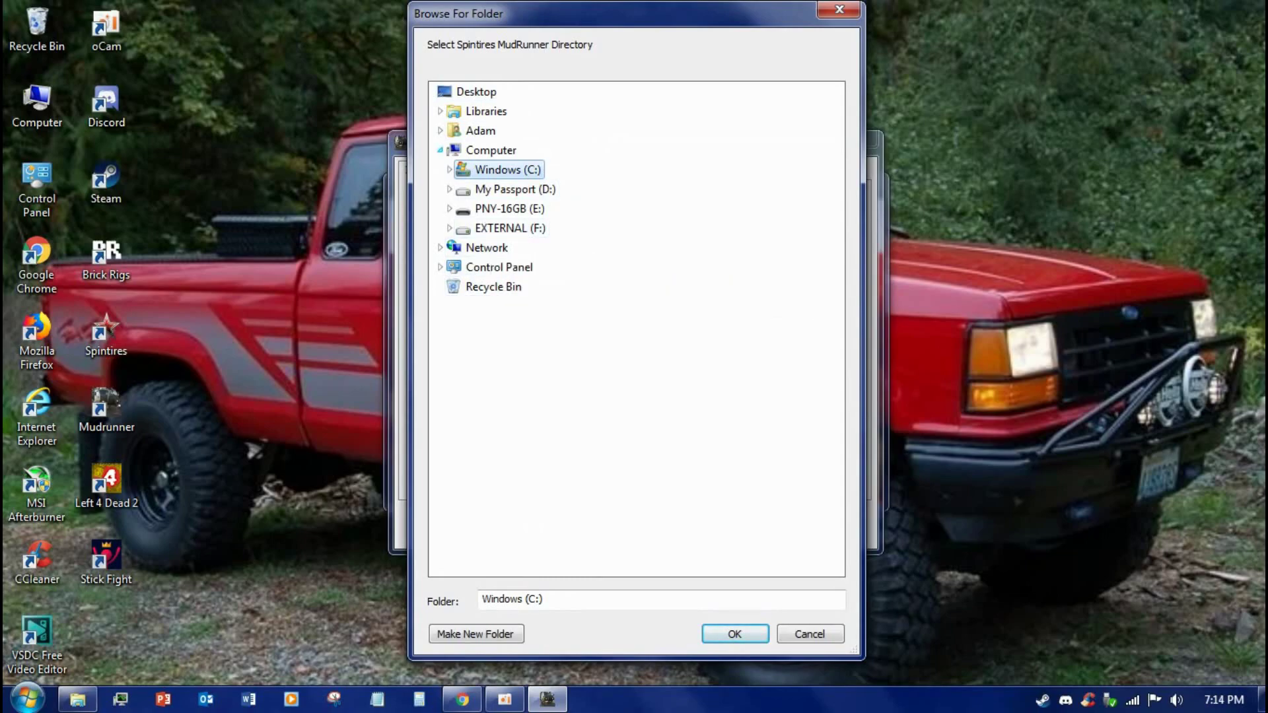
{"action": "key", "text": "Left"}
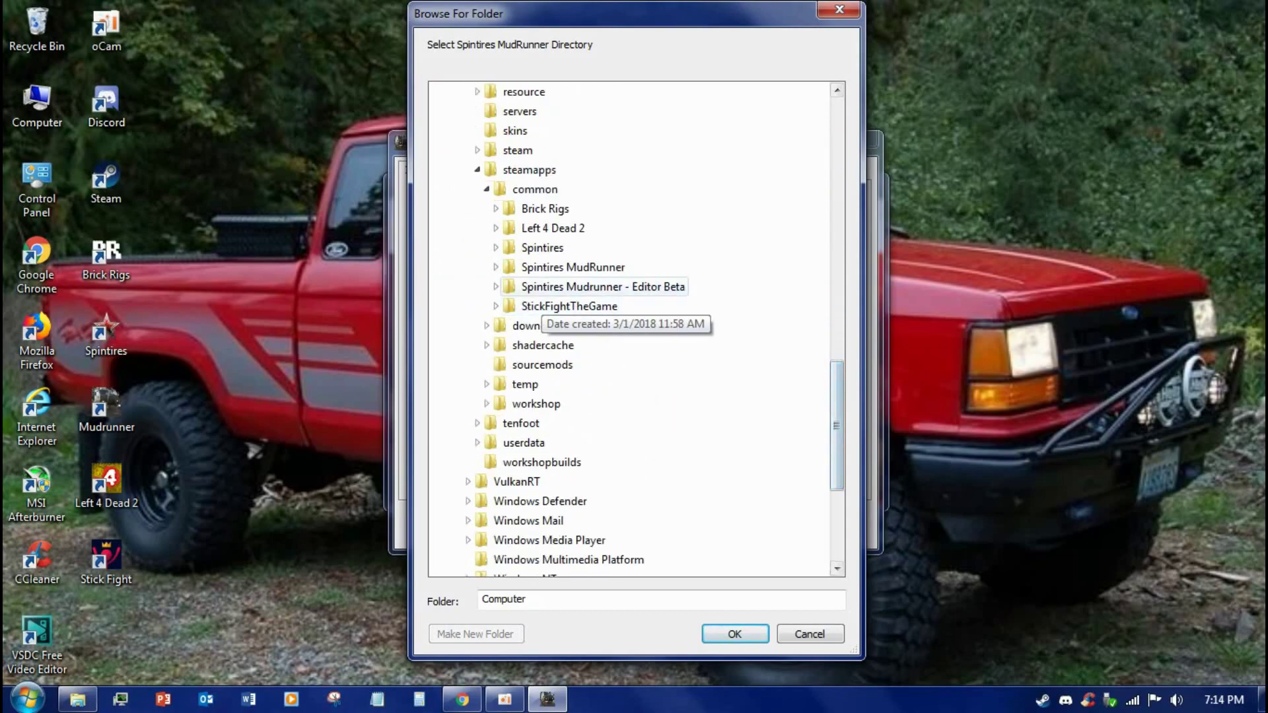
{"action": "scroll", "coordinate": [539, 228], "scroll_direction": "up", "scroll_amount": 7}
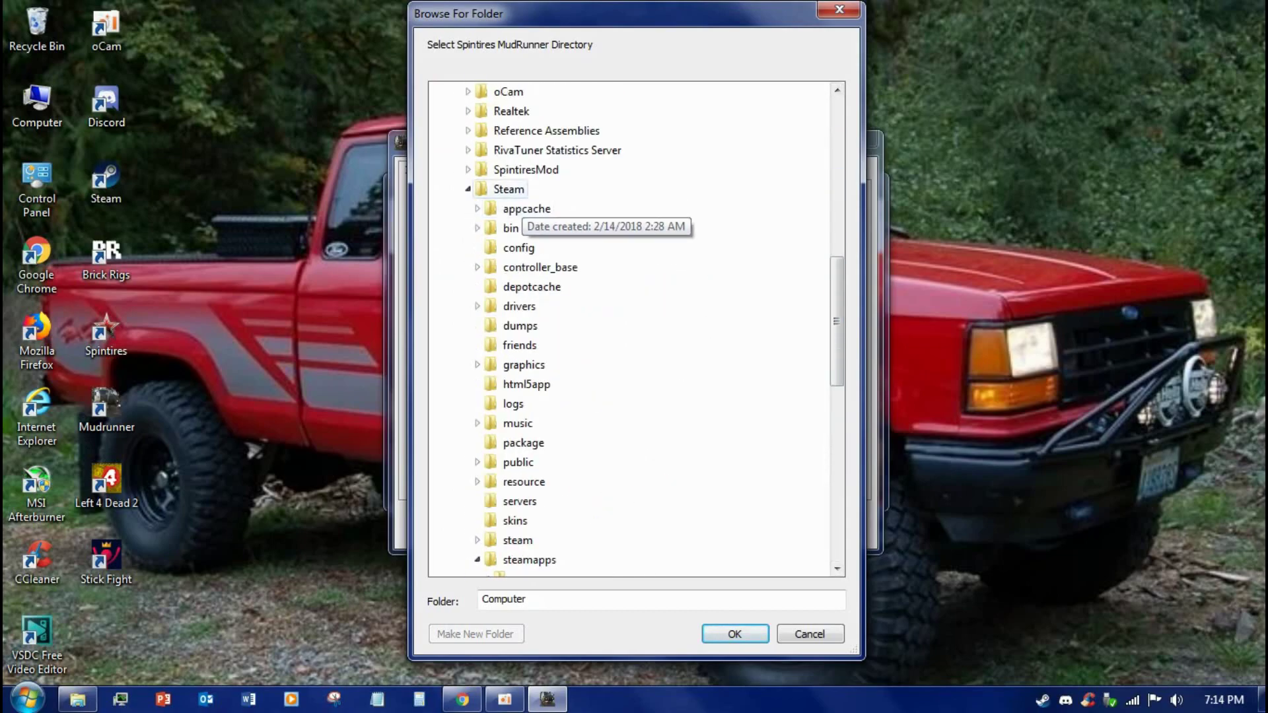
{"action": "scroll", "coordinate": [541, 228], "scroll_direction": "down", "scroll_amount": 5}
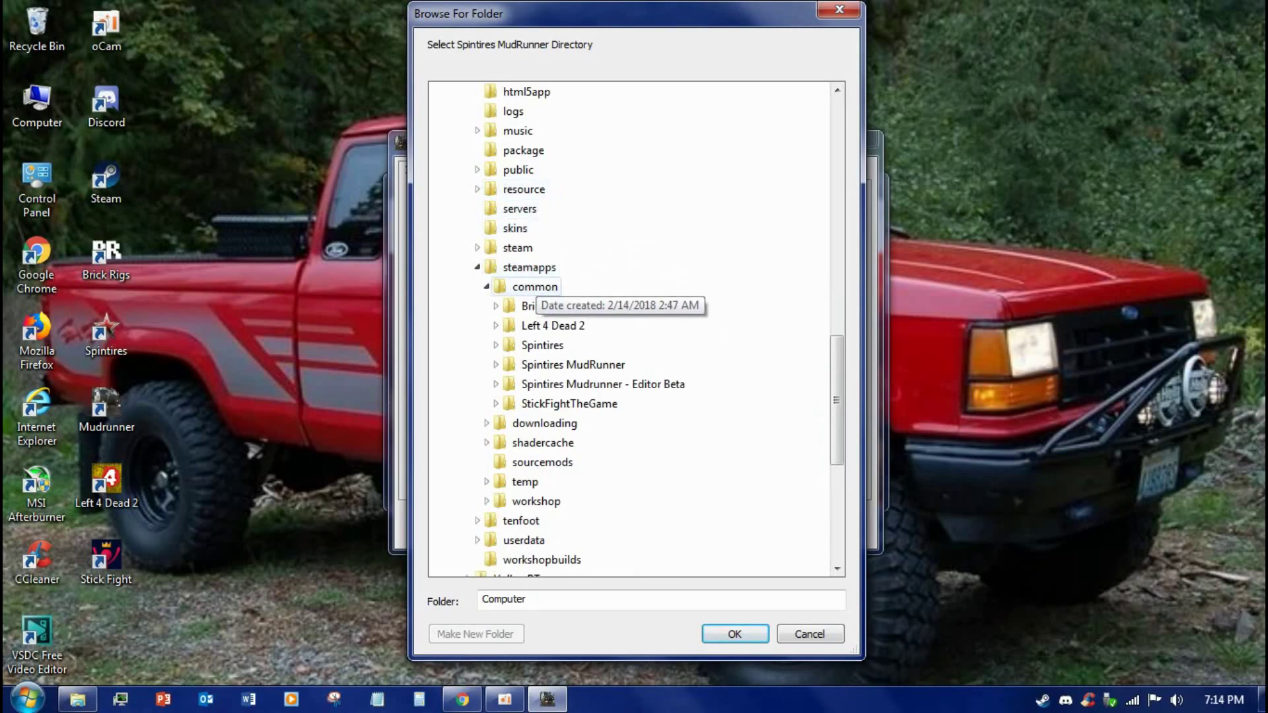
{"action": "left_click", "coordinate": [573, 557]}
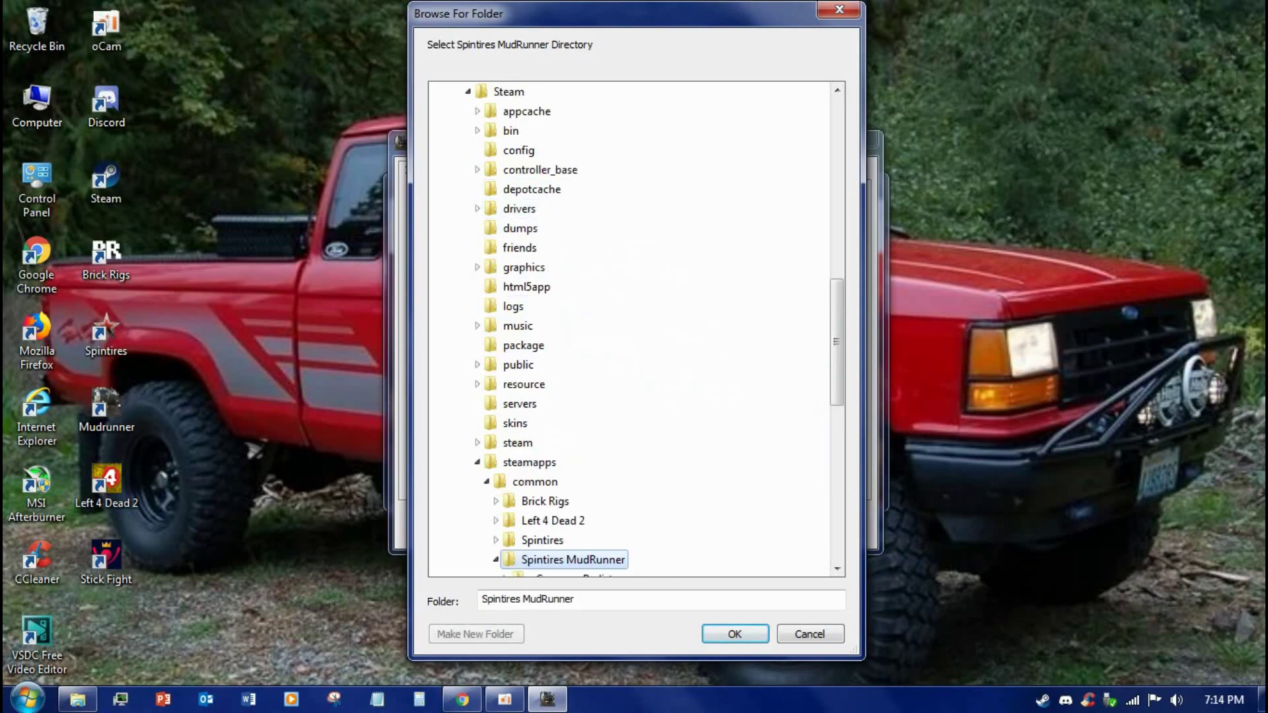
{"action": "double_click", "coordinate": [573, 558]}
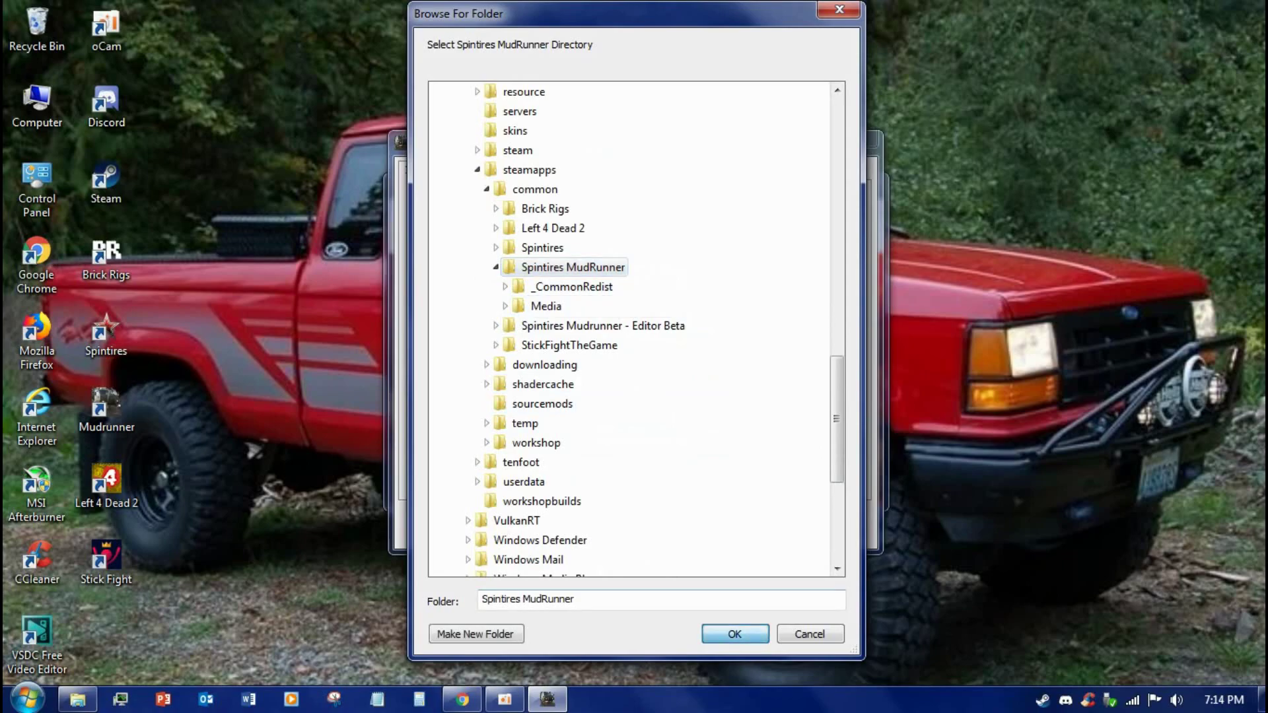
{"action": "key", "text": "Return"}
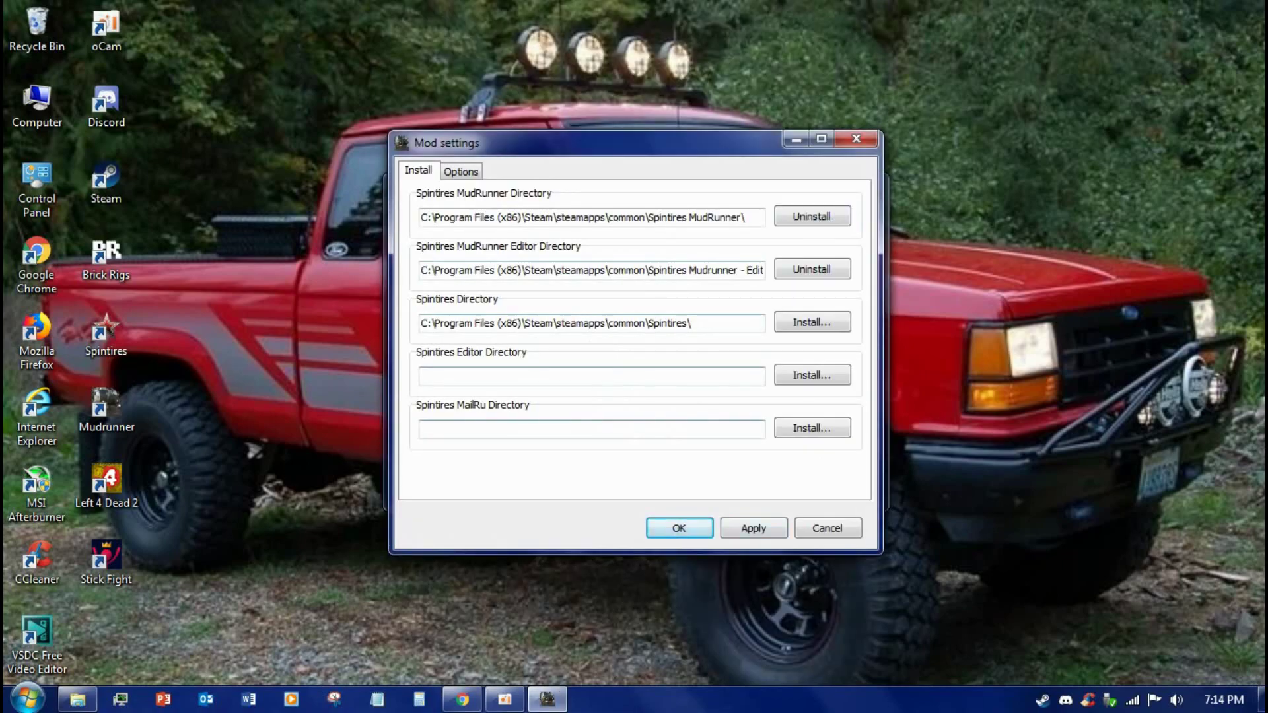
{"action": "left_click", "coordinate": [753, 529]}
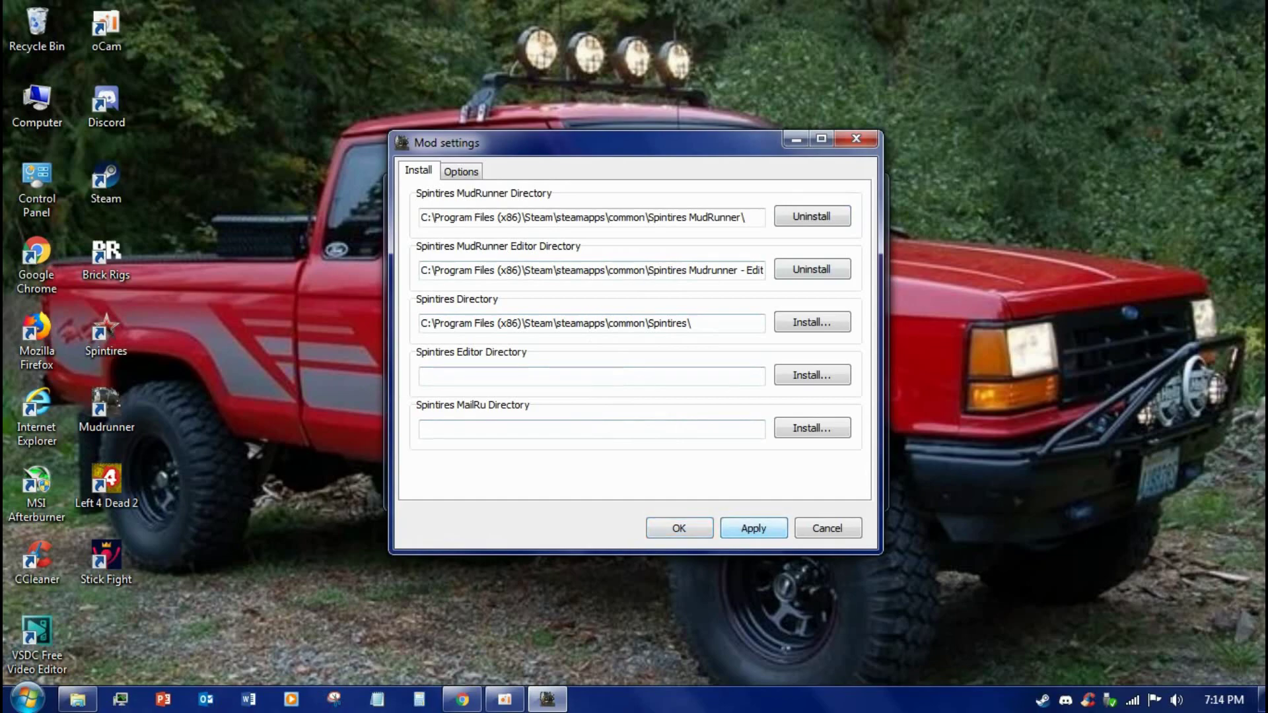
- Close the Mod settings window, then the Spintires Mod launcher
{"action": "key", "text": "Return"}
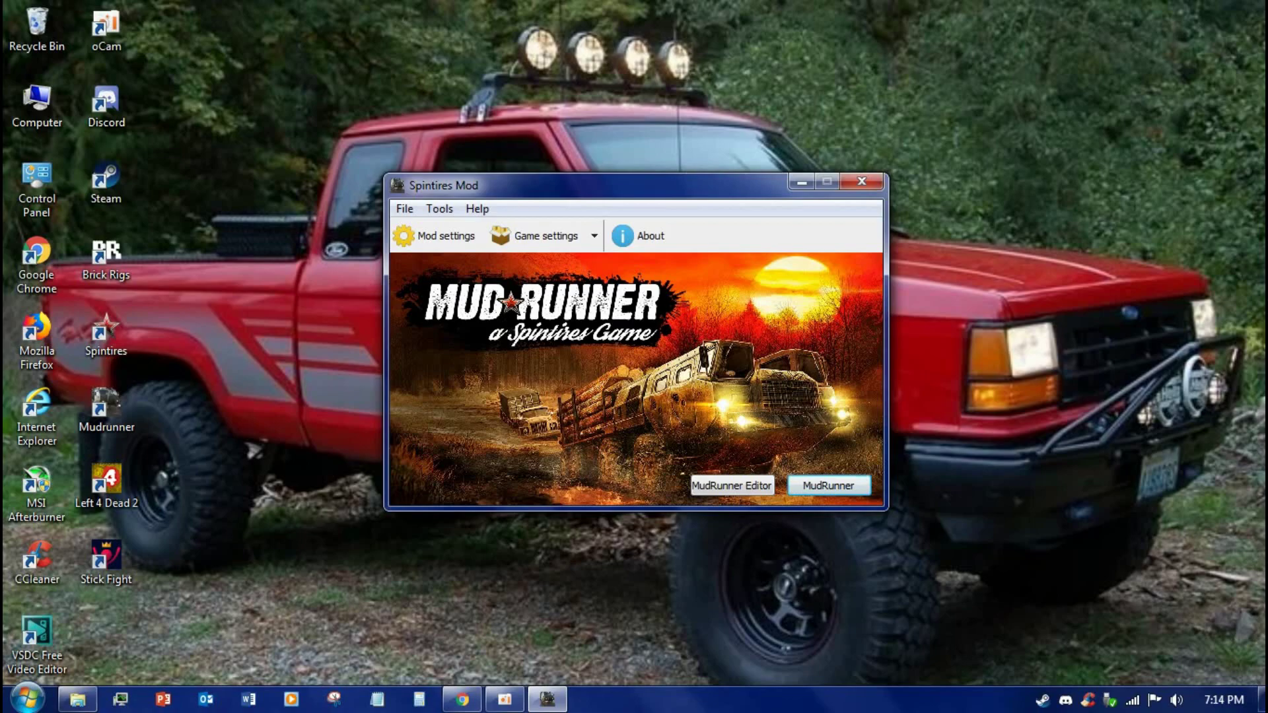
{"action": "key", "text": "Return"}
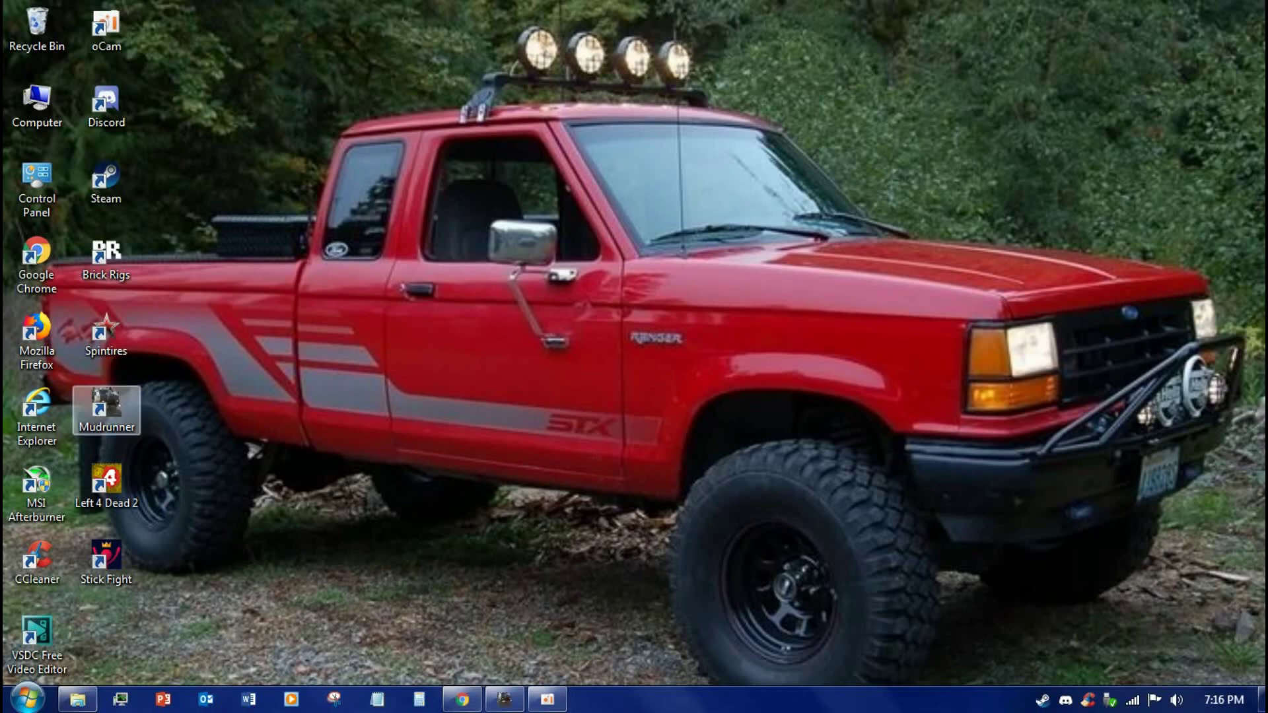
- Move the Mudrunner shortcut to the desktop centre, launch it, and briefly check Steam's tray menu
{"action": "left_click_drag", "start_coordinate": [106, 406], "coordinate": [526, 337]}
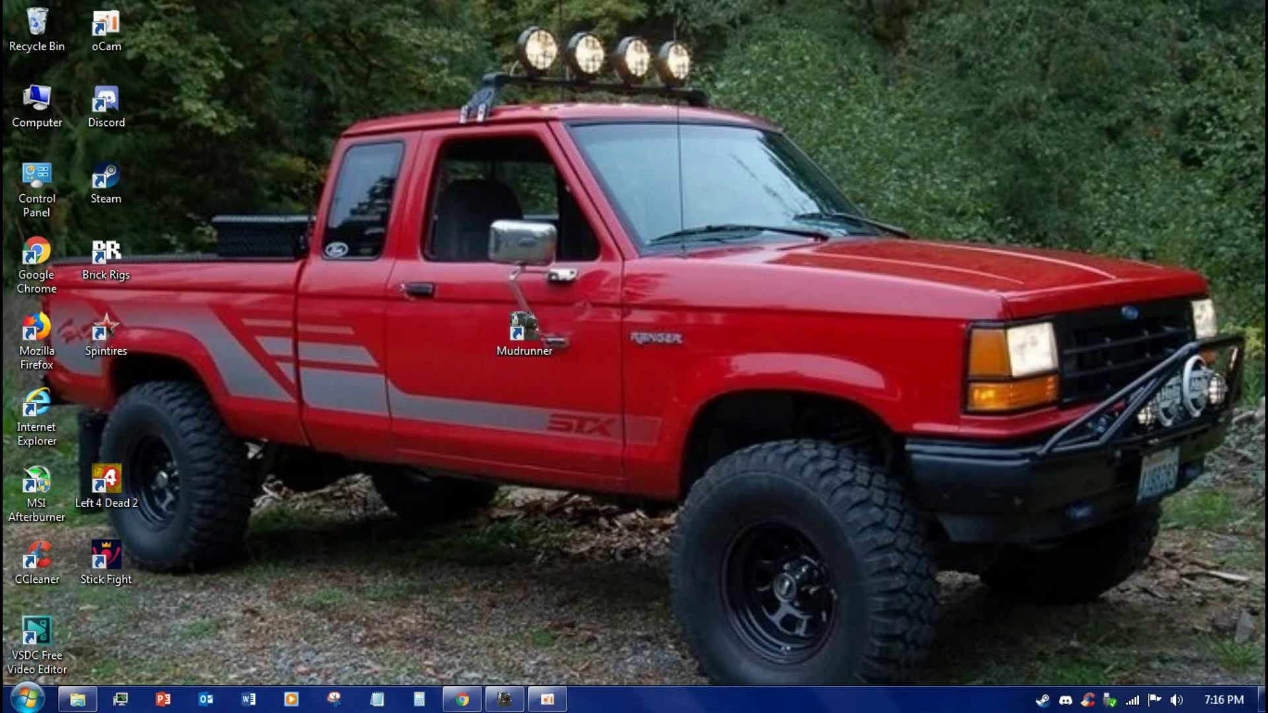
{"action": "left_click", "coordinate": [558, 342]}
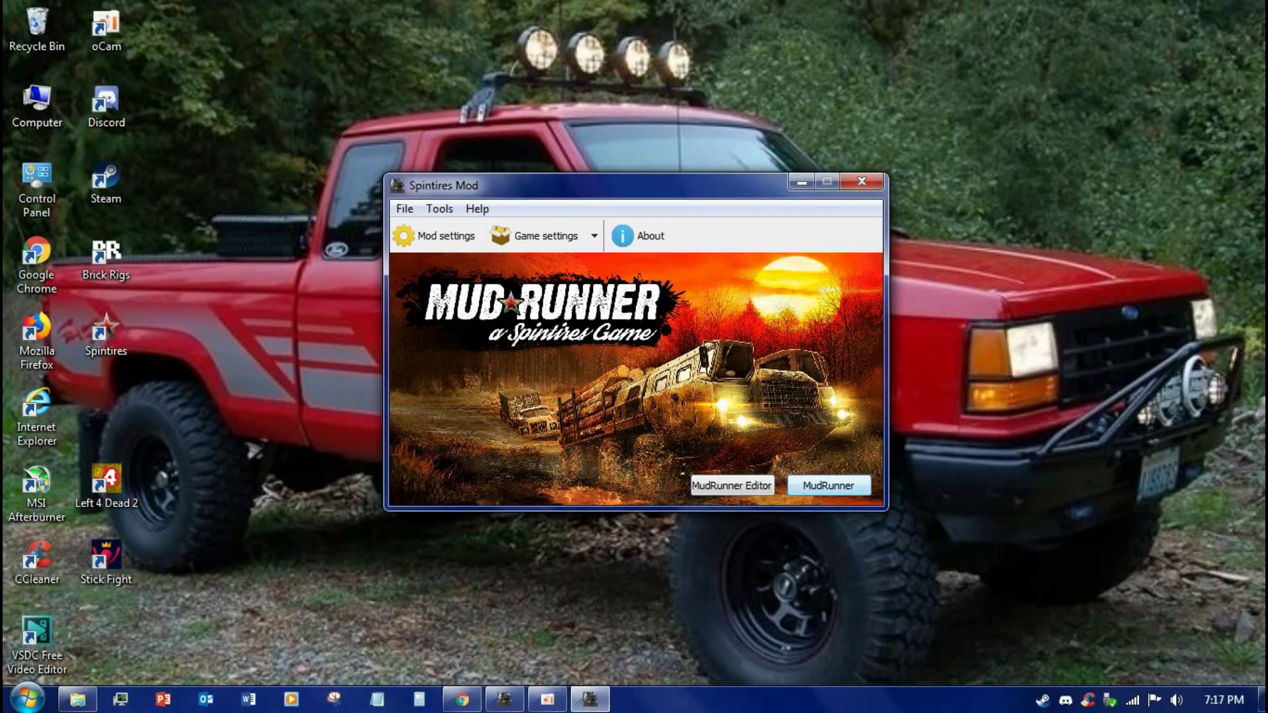
{"action": "key", "text": "Return"}
{"action": "right_click", "coordinate": [1043, 699]}
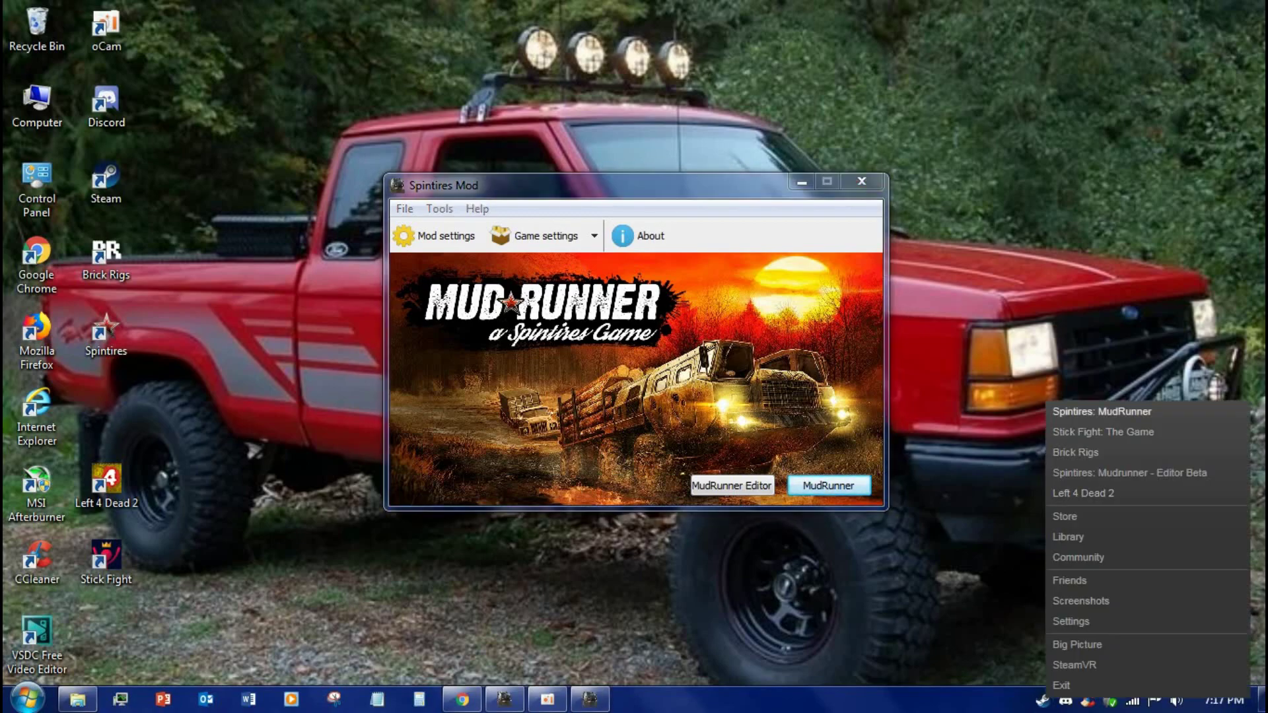
{"action": "left_click", "coordinate": [1090, 410]}
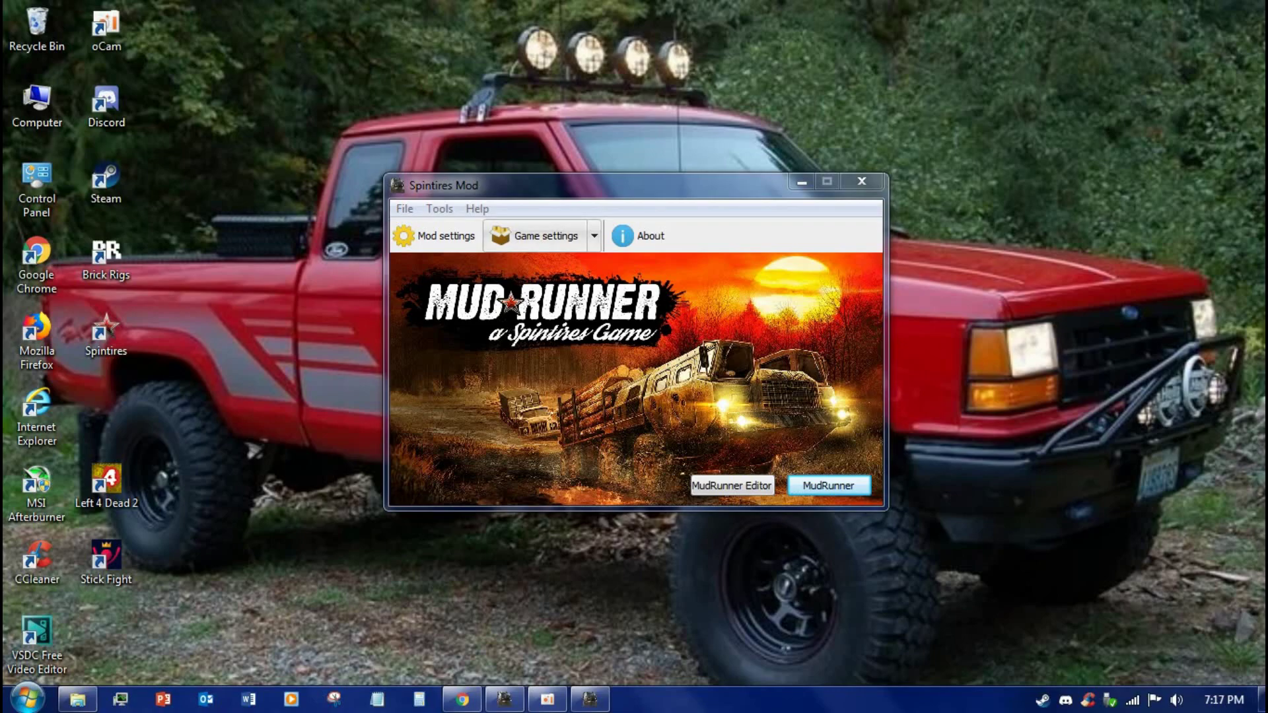
{"action": "key", "text": "alt+Tab"}
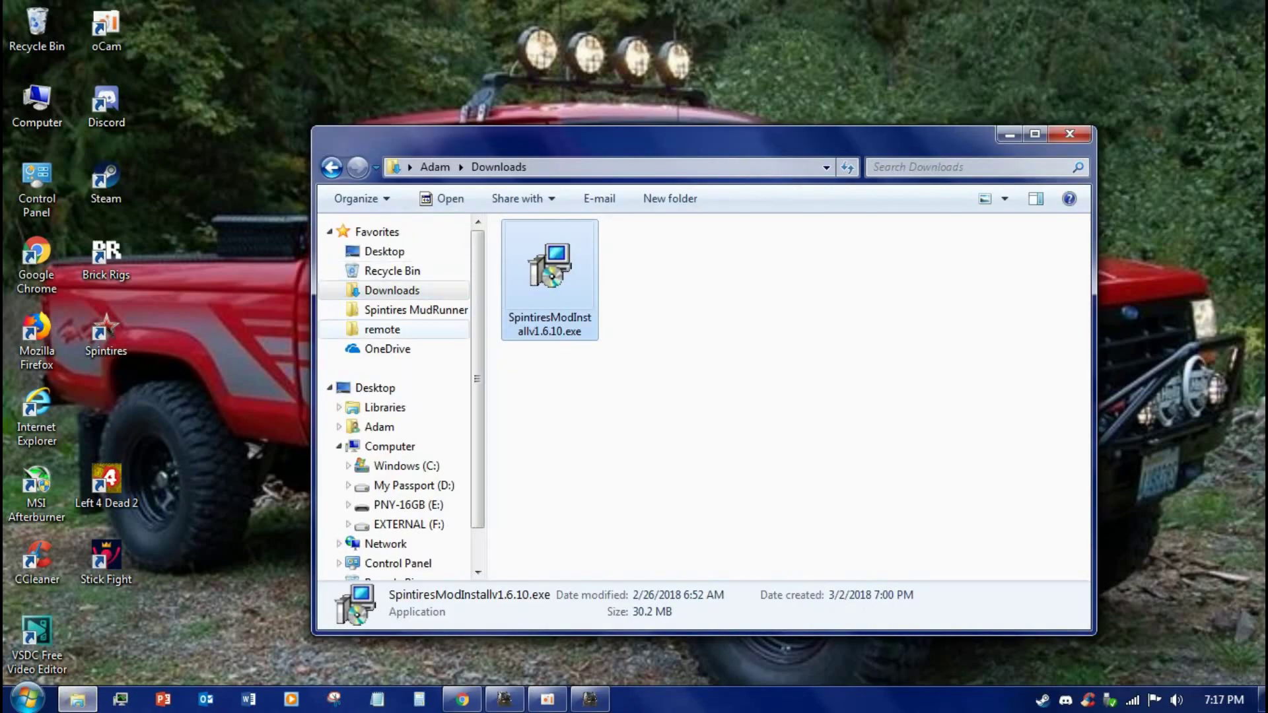
{"action": "left_click", "coordinate": [416, 309]}
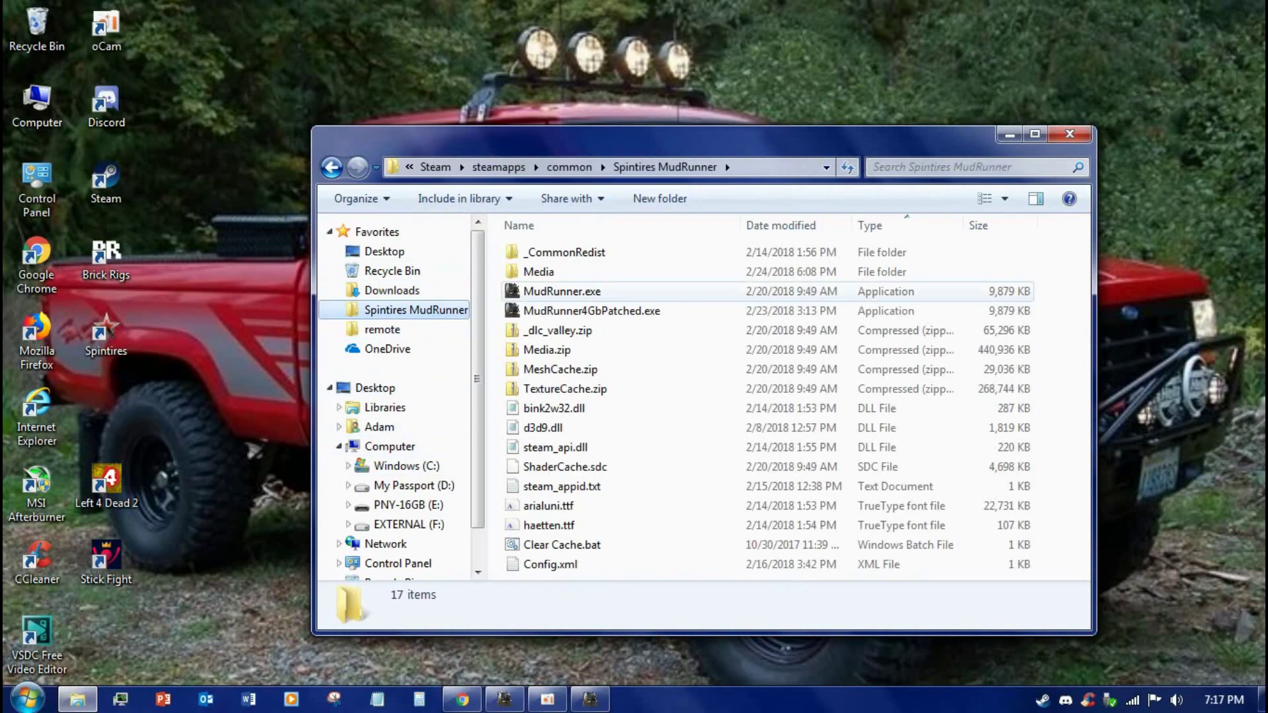
{"action": "mouse_move", "coordinate": [594, 135]}
{"action": "left_mouse_down"}
{"action": "mouse_move", "coordinate": [650, 505]}
{"action": "mouse_move", "coordinate": [511, 110]}
{"action": "left_mouse_up"}
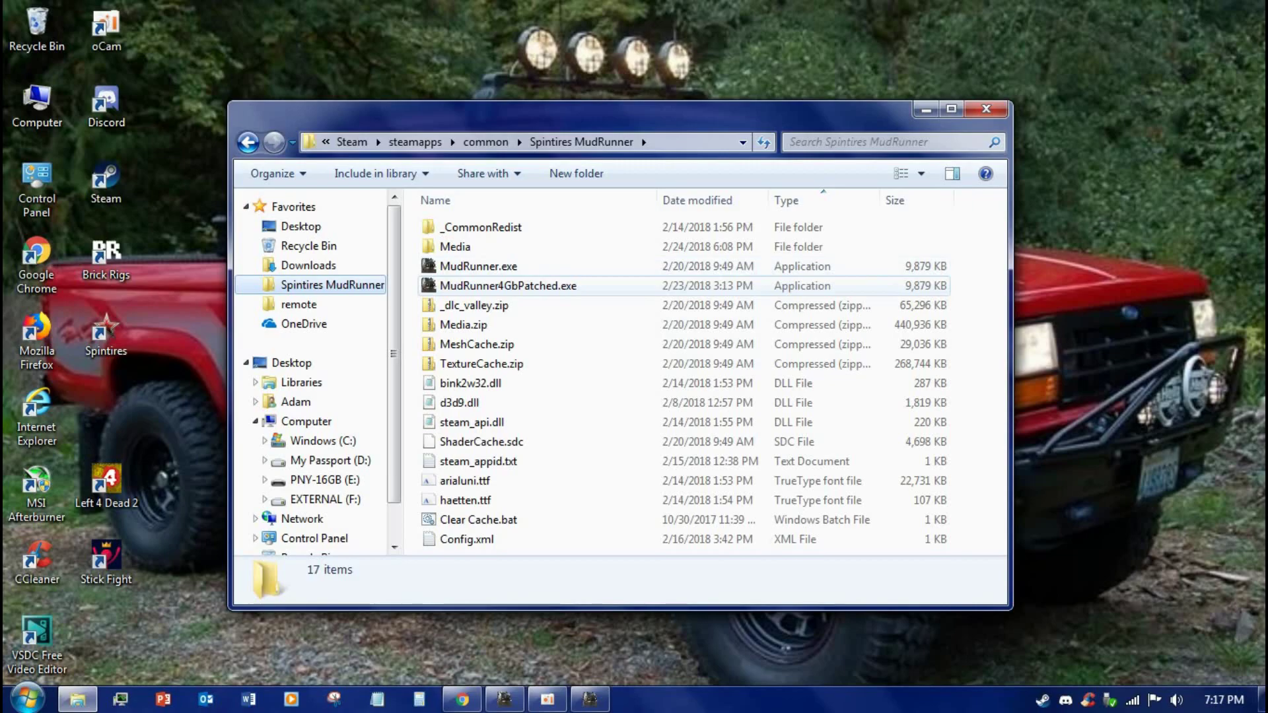
{"action": "left_click", "coordinate": [986, 107]}
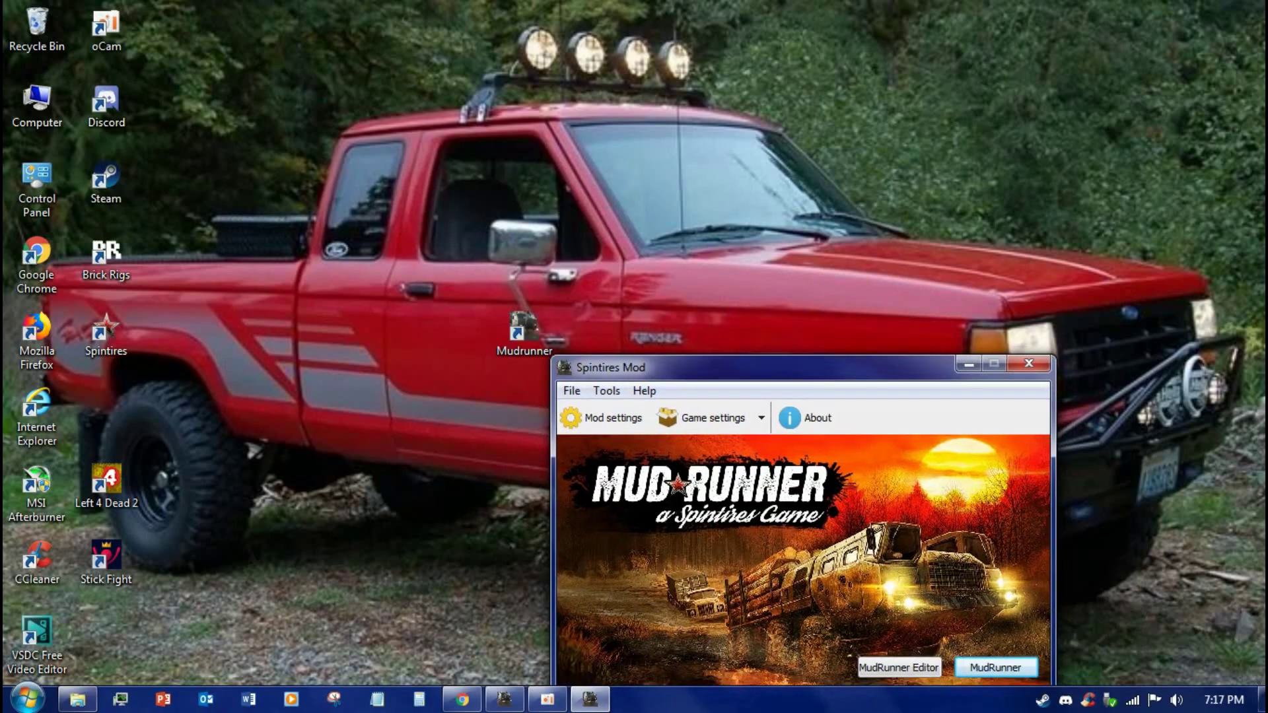
- Return the Mudrunner shortcut to the left icon column and centre the launcher window
{"action": "left_click_drag", "start_coordinate": [524, 327], "coordinate": [107, 407]}
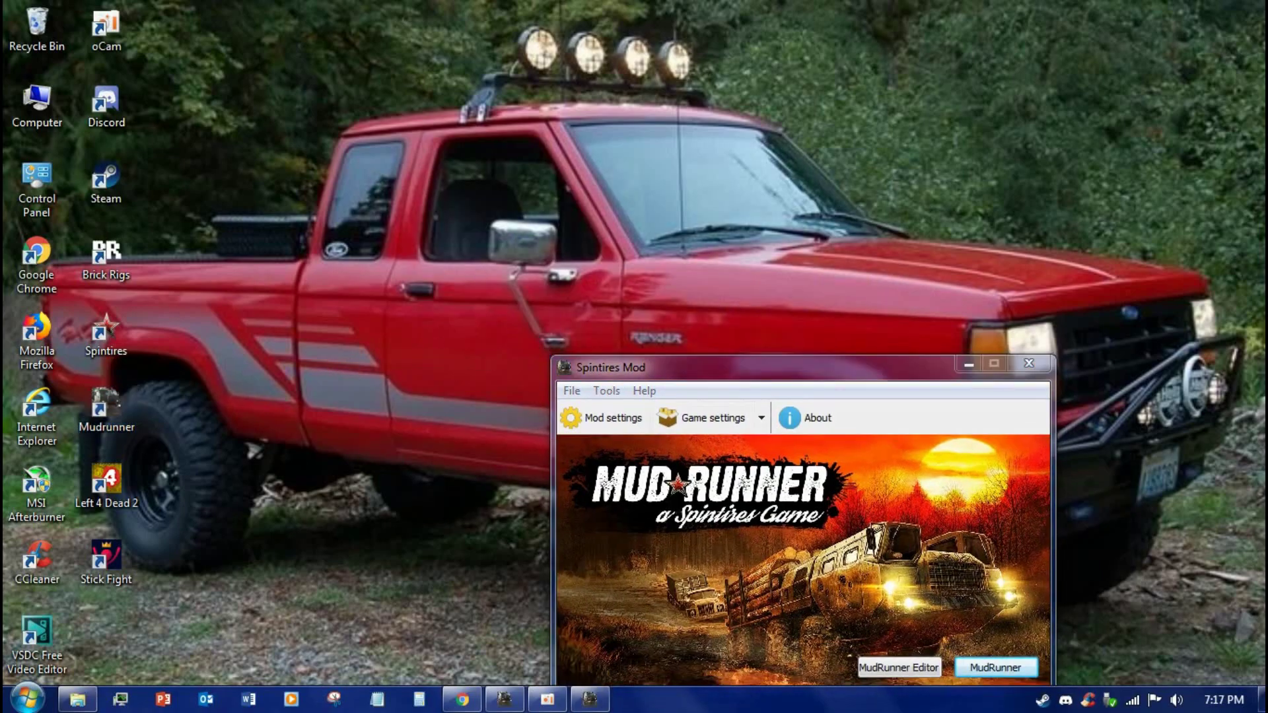
{"action": "left_click_drag", "start_coordinate": [693, 367], "coordinate": [537, 196]}
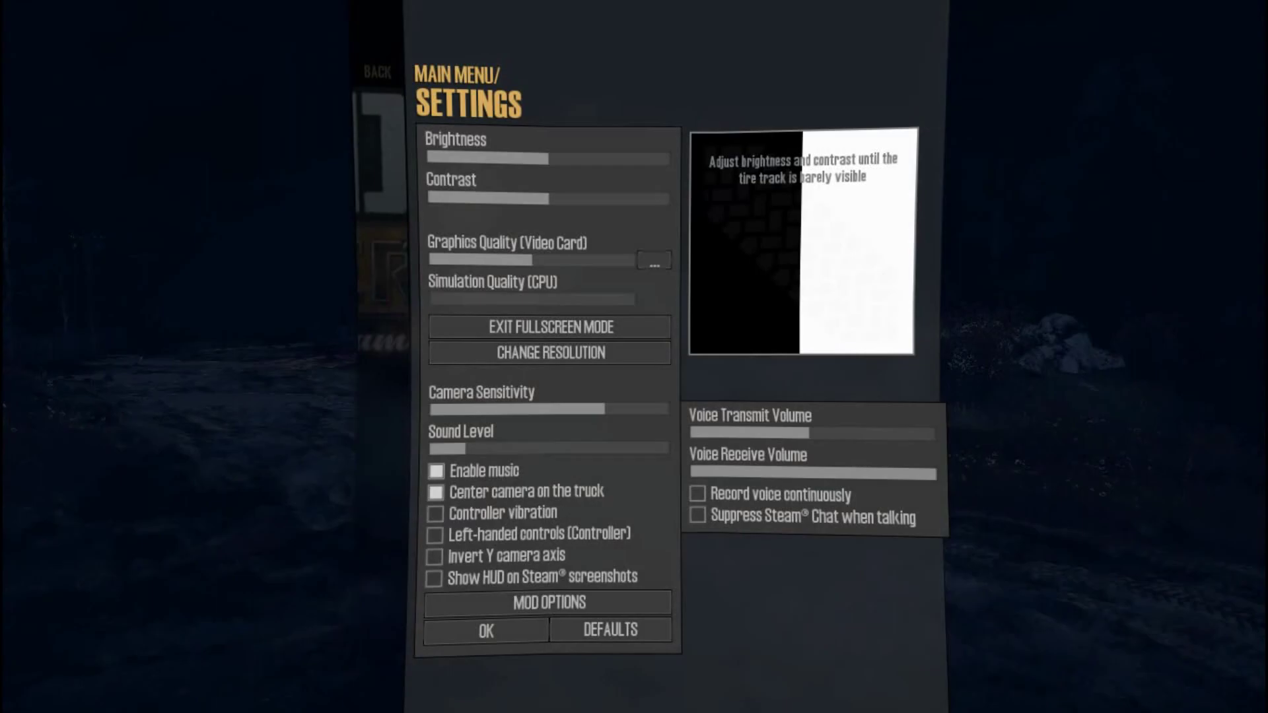
- Go from the main menu through SETTINGS into the MOD OPTIONS panel
{"action": "key", "text": "Escape"}
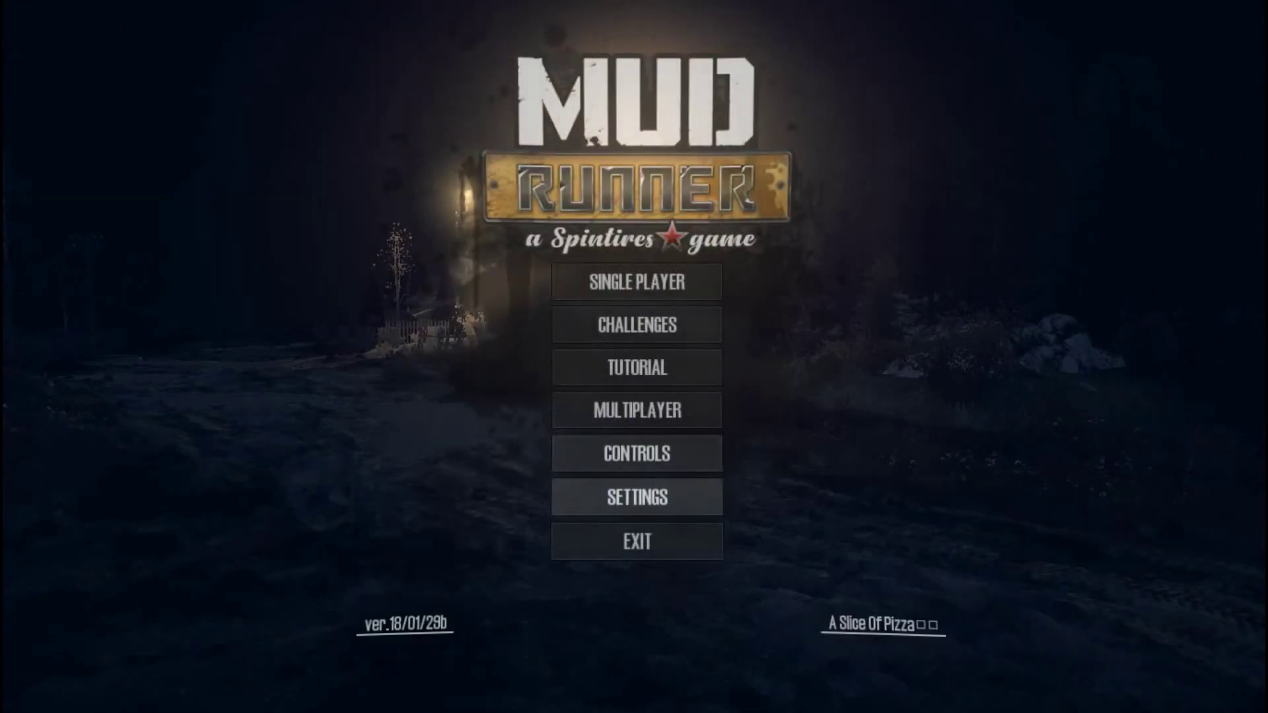
{"action": "key", "text": "Return"}
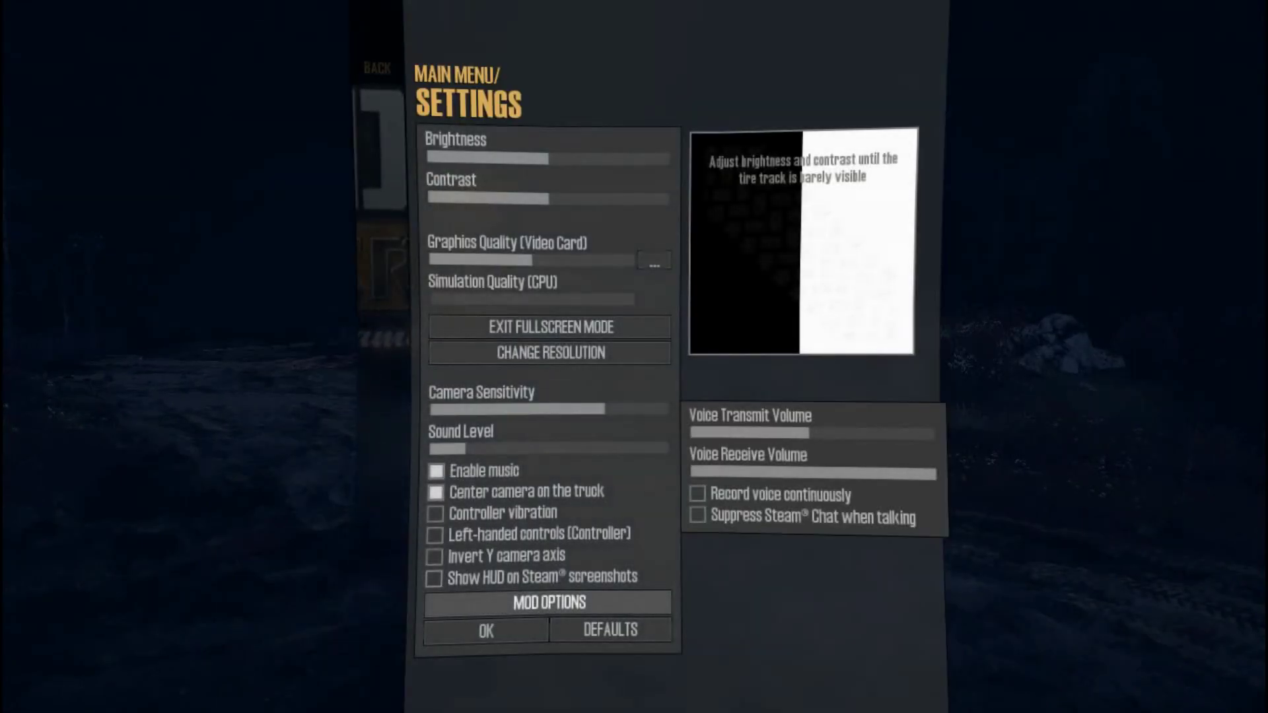
{"action": "key", "text": "Return"}
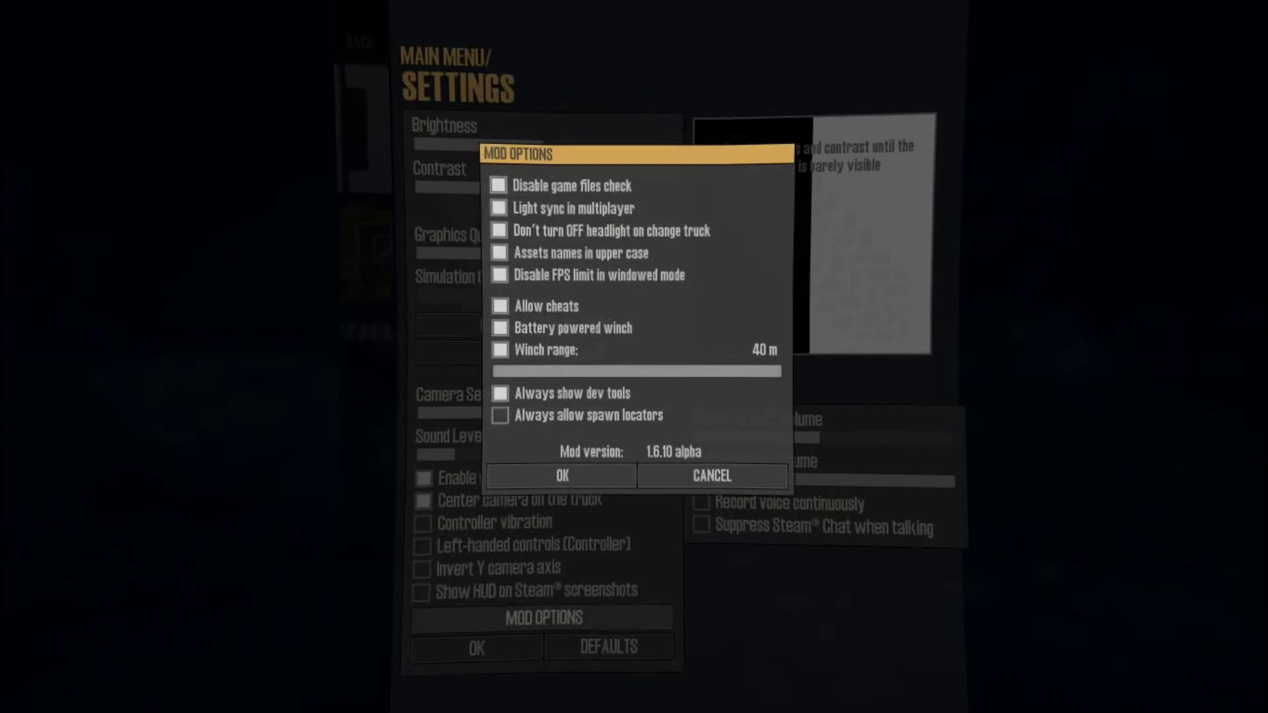
{"action": "key", "text": "Escape"}
{"action": "key", "text": "Escape"}
{"action": "key", "text": "Up"}
{"action": "key", "text": "Return"}
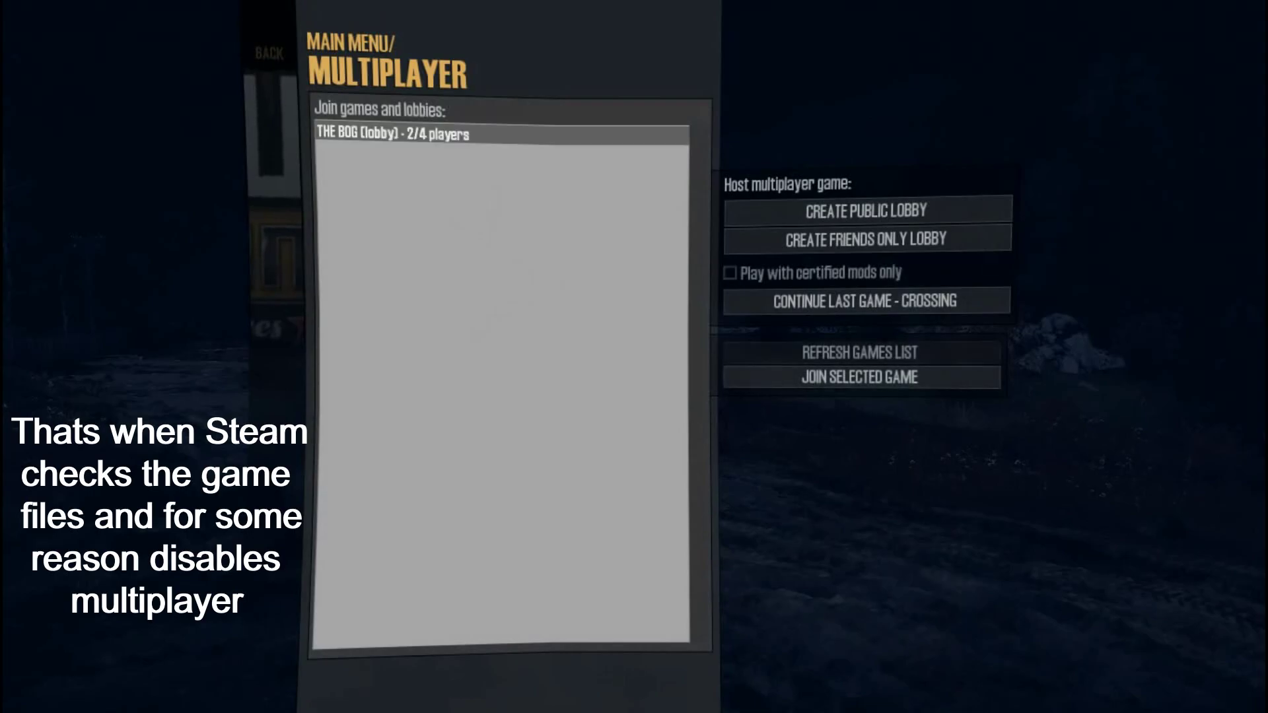
{"action": "key", "text": "Escape"}
{"action": "key", "text": "Down"}
{"action": "key", "text": "Return"}
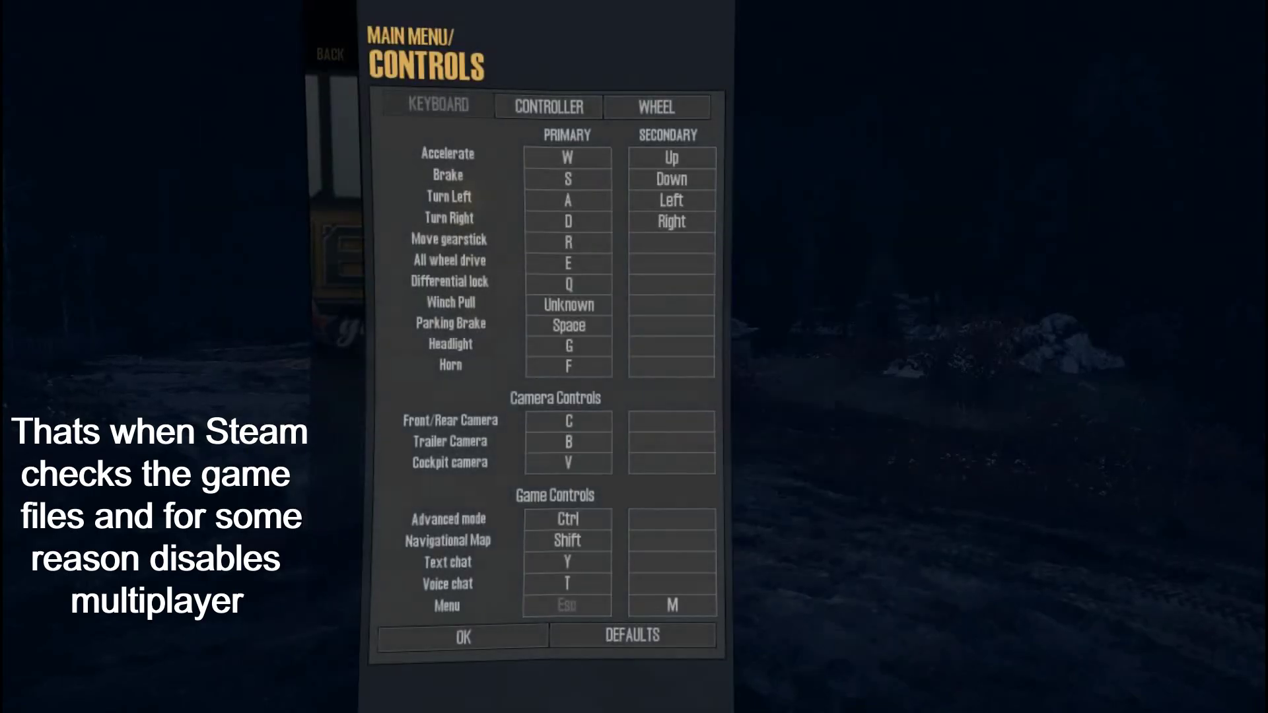
{"action": "key", "text": "Escape"}
{"action": "key", "text": "Down"}
{"action": "key", "text": "Return"}
{"action": "key", "text": "Return"}
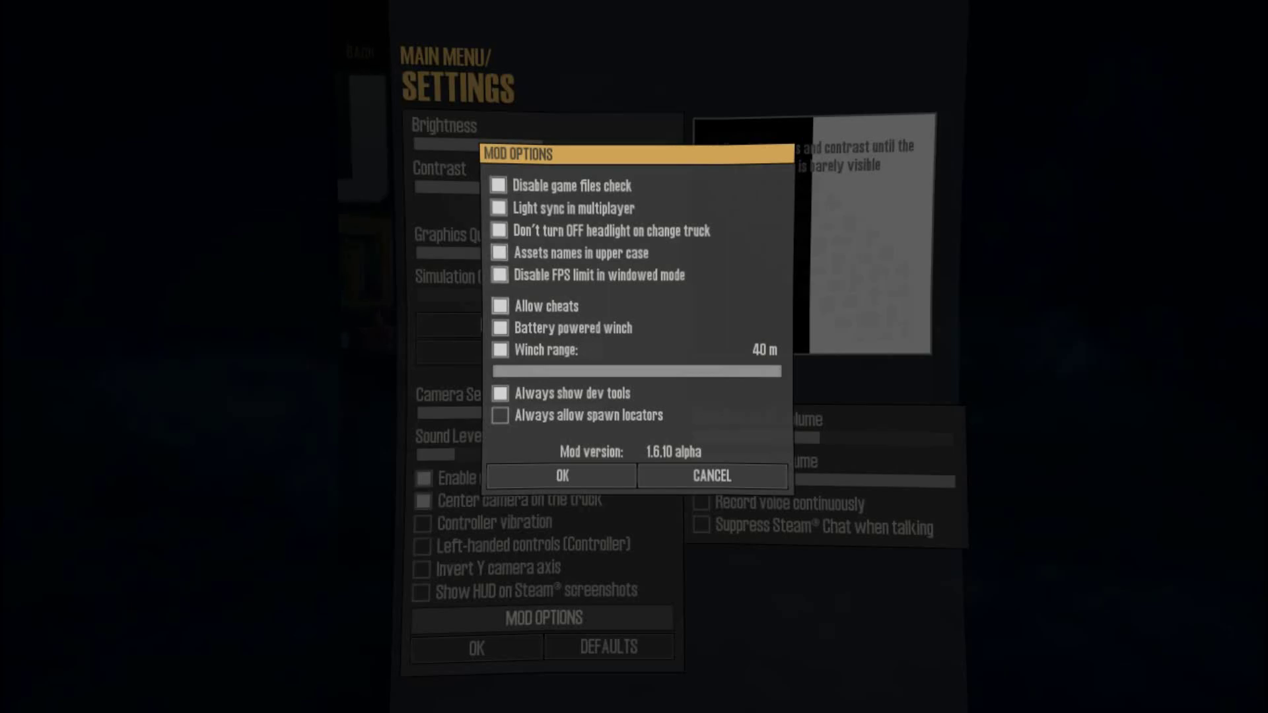
- Toggle Allow cheats off and back on, and nudge the winch range back to 40 m
{"action": "key", "text": "Return"}
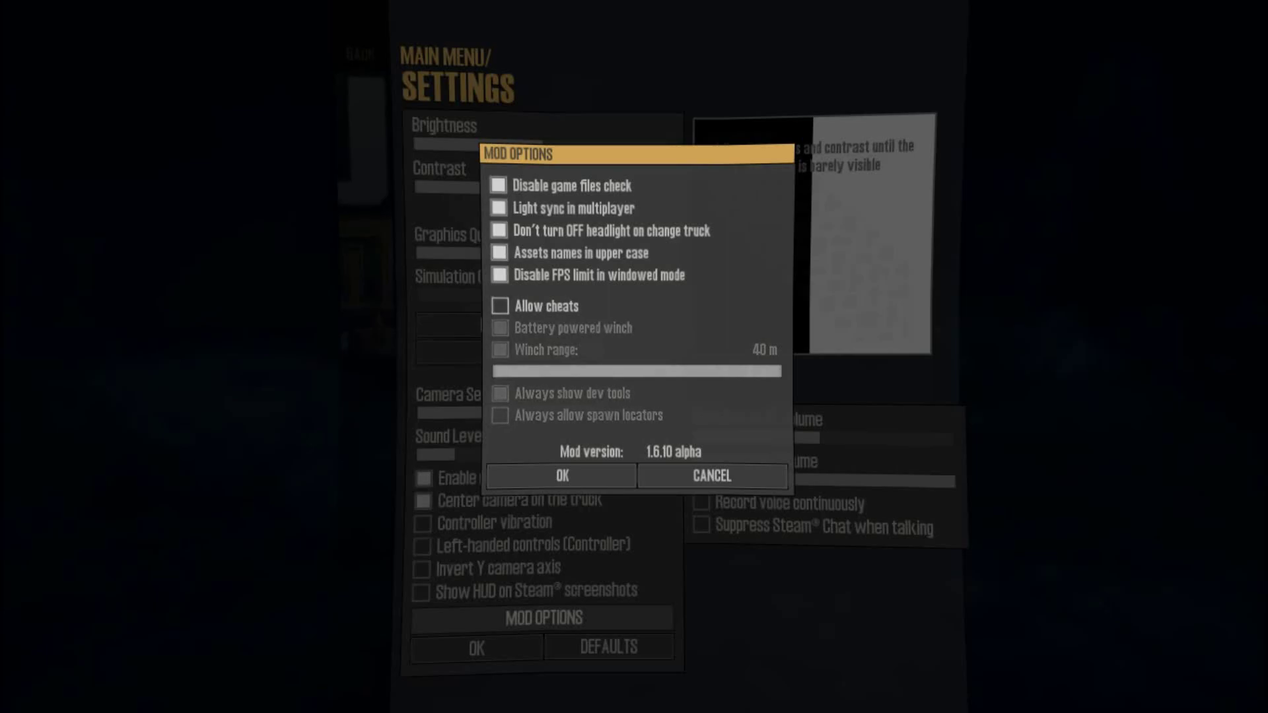
{"action": "key", "text": "Return"}
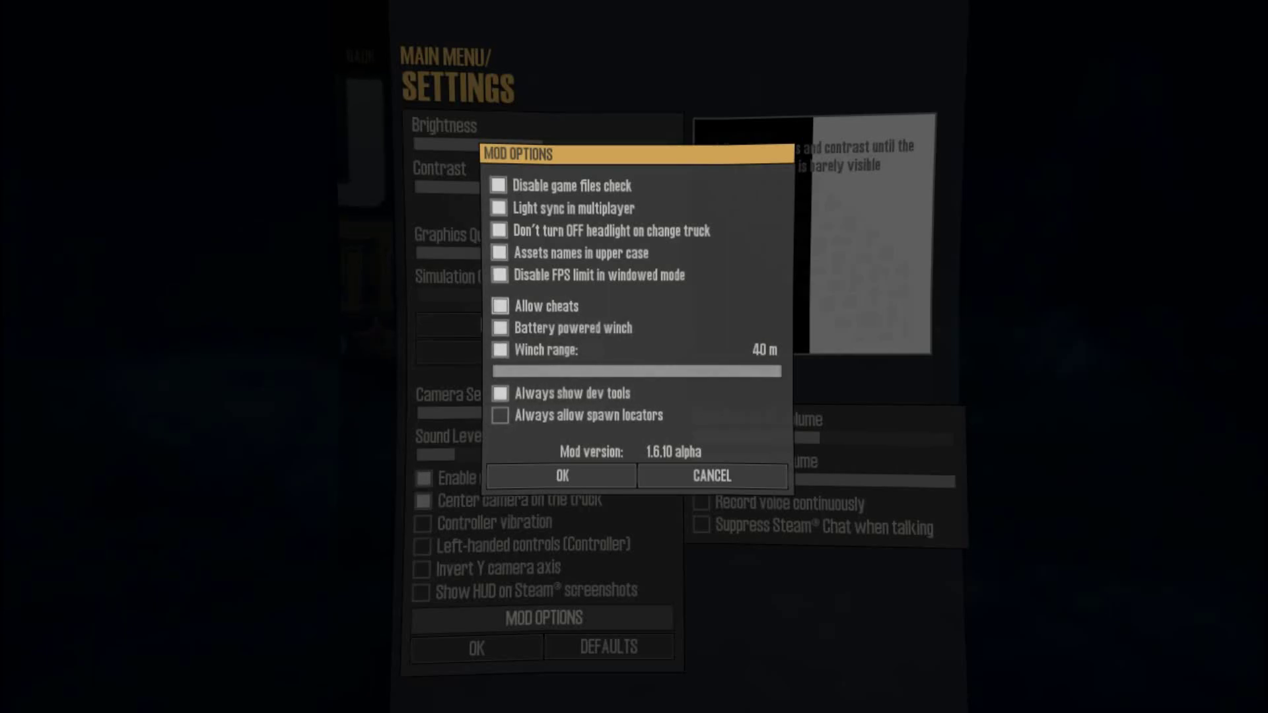
{"action": "key", "text": "Down"}
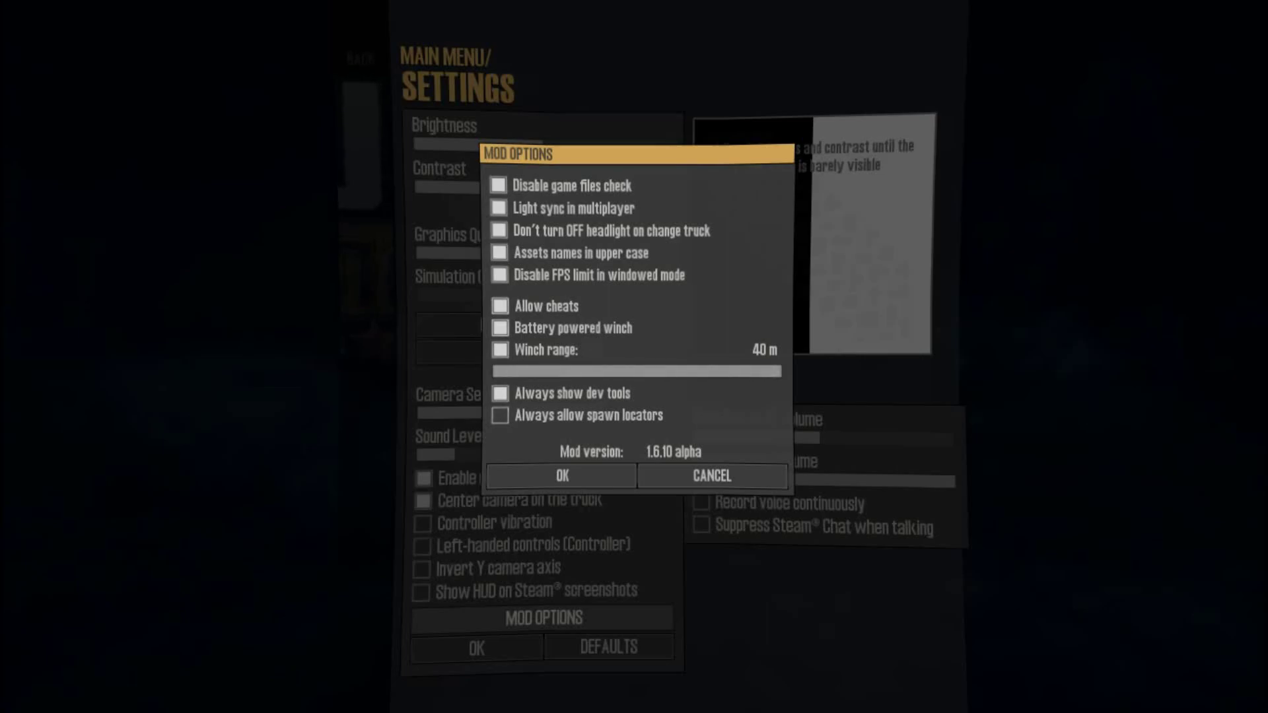
{"action": "key", "text": "Down"}
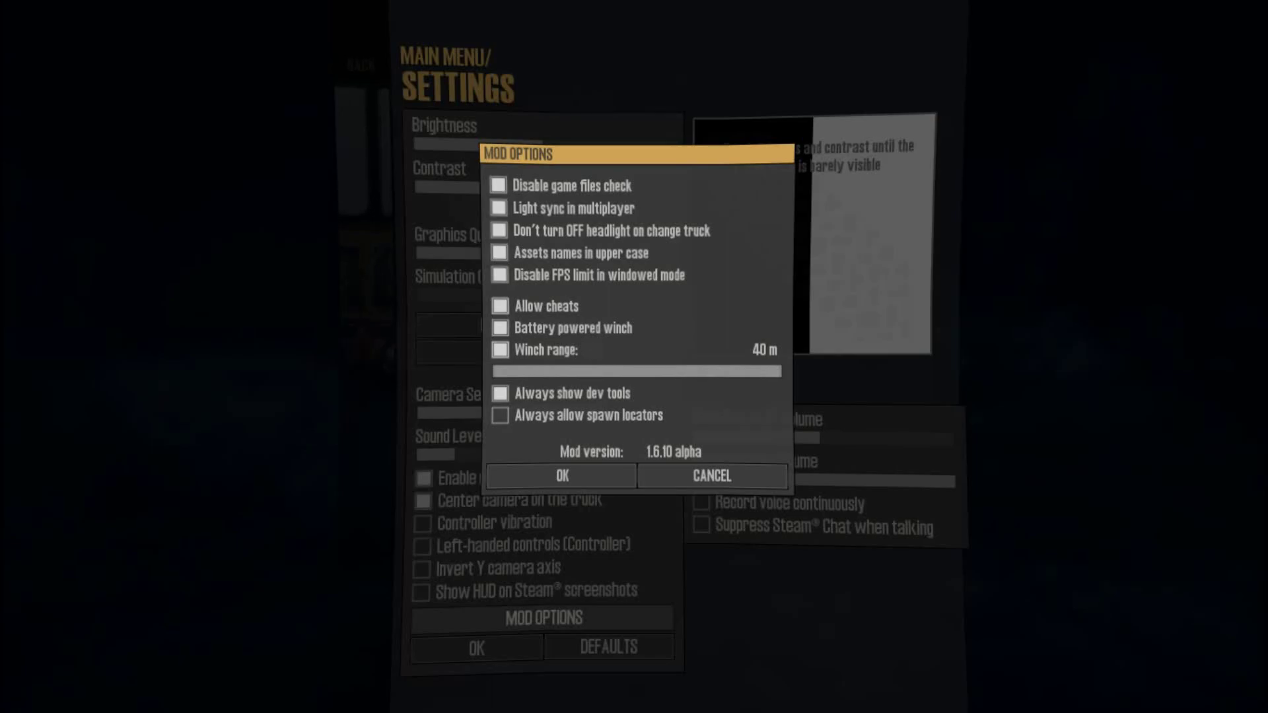
{"action": "key", "text": "Down"}
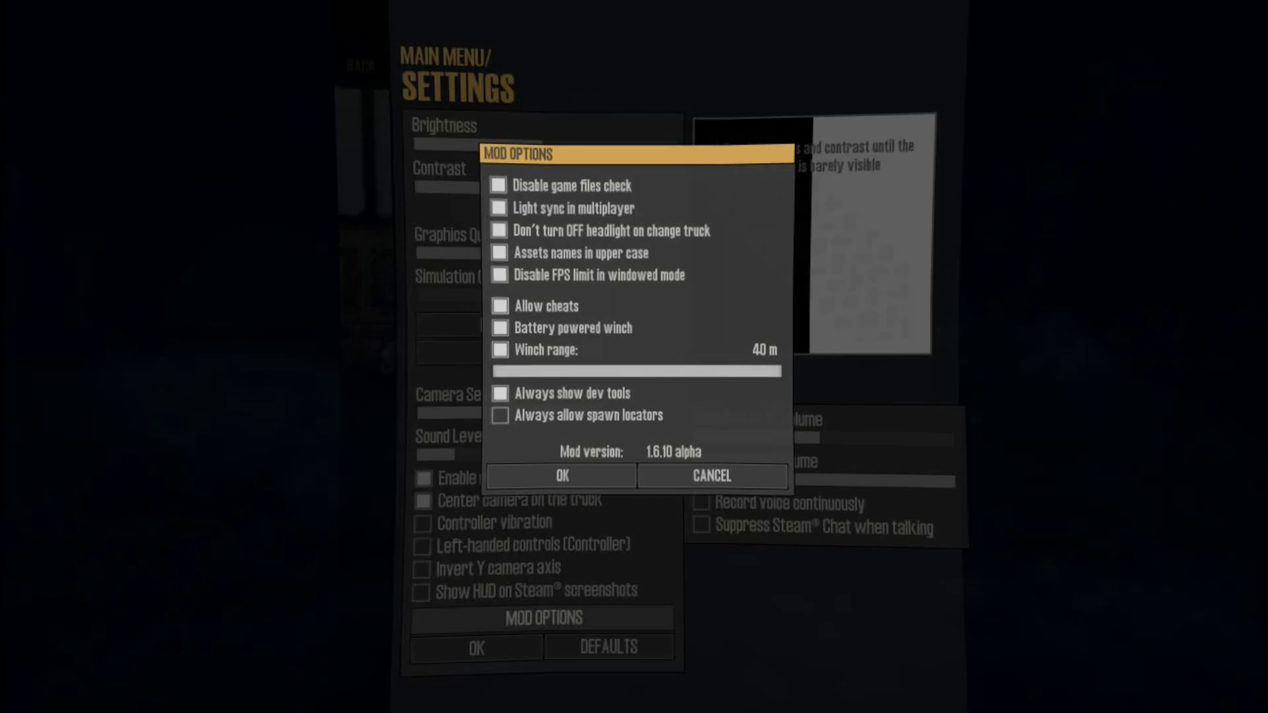
{"action": "key", "text": "Left"}
{"action": "key", "text": "Left"}
{"action": "key", "text": "Left"}
{"action": "key", "text": "Right"}
{"action": "key", "text": "Right"}
{"action": "key", "text": "Right"}
{"action": "key", "text": "Right"}
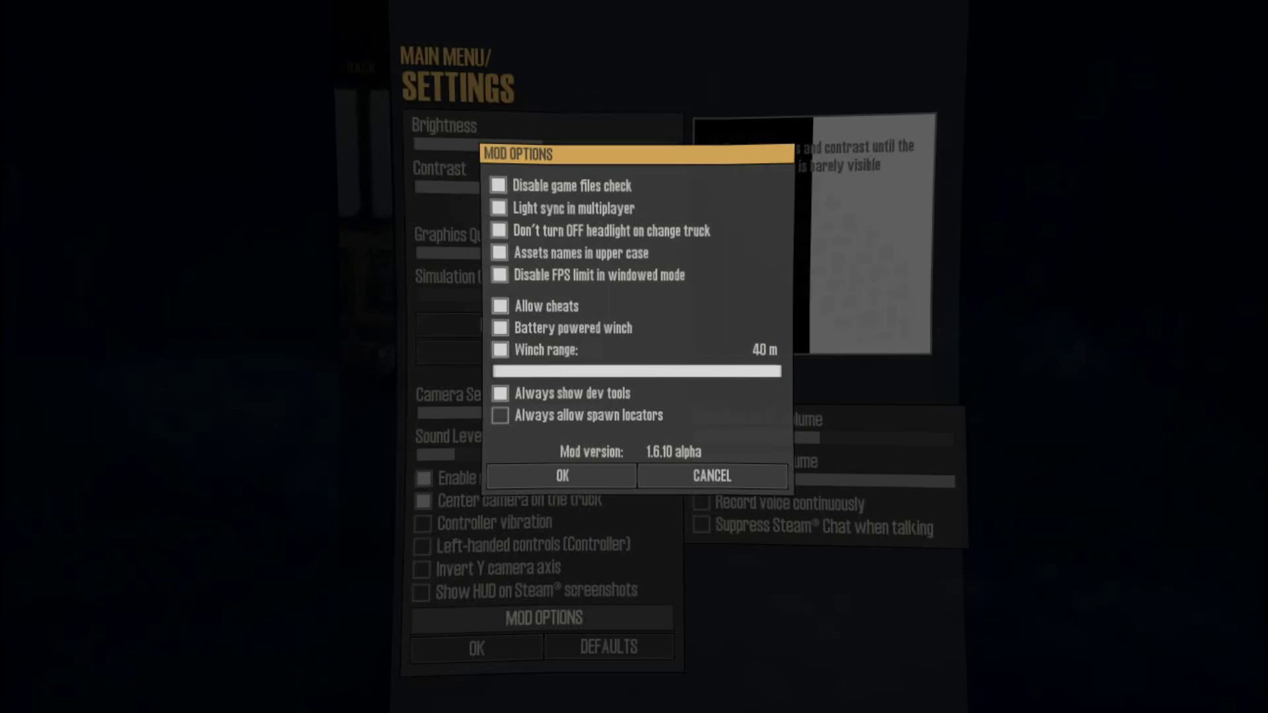
- Step past the spawn locators and dev tools options, then OK the panel and exit to main menu
{"action": "key", "text": "Down"}
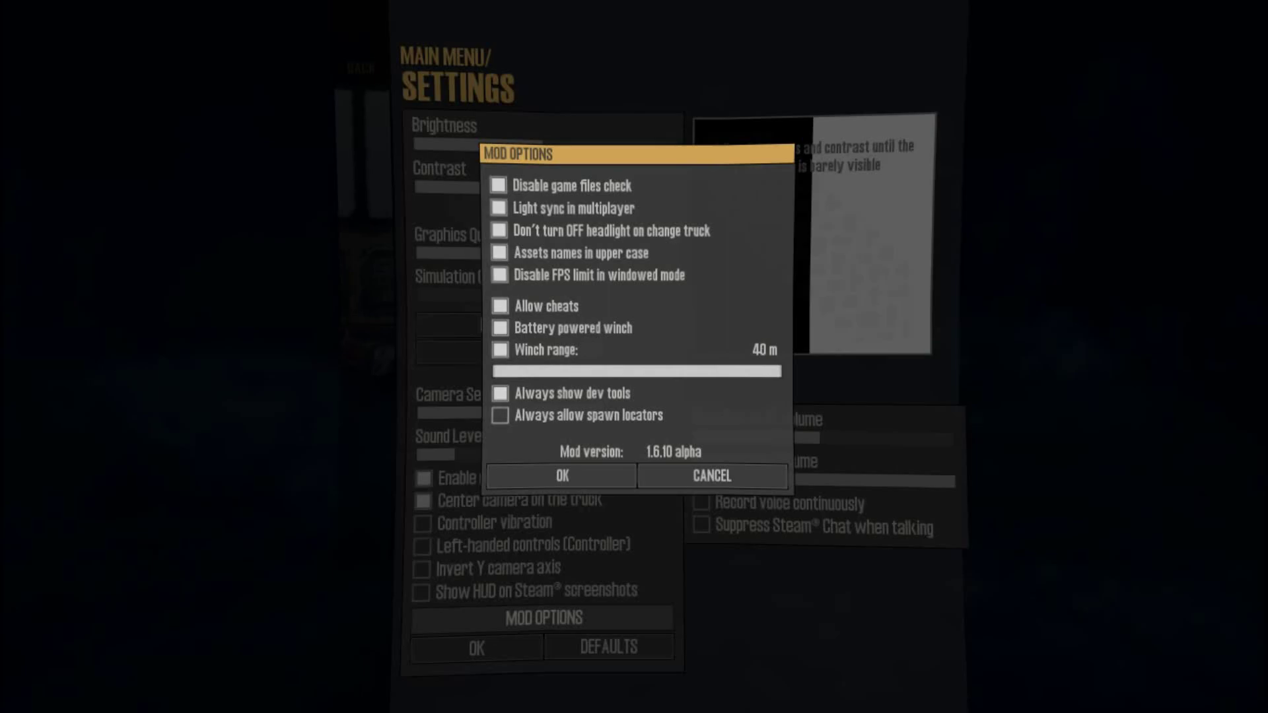
{"action": "key", "text": "Up"}
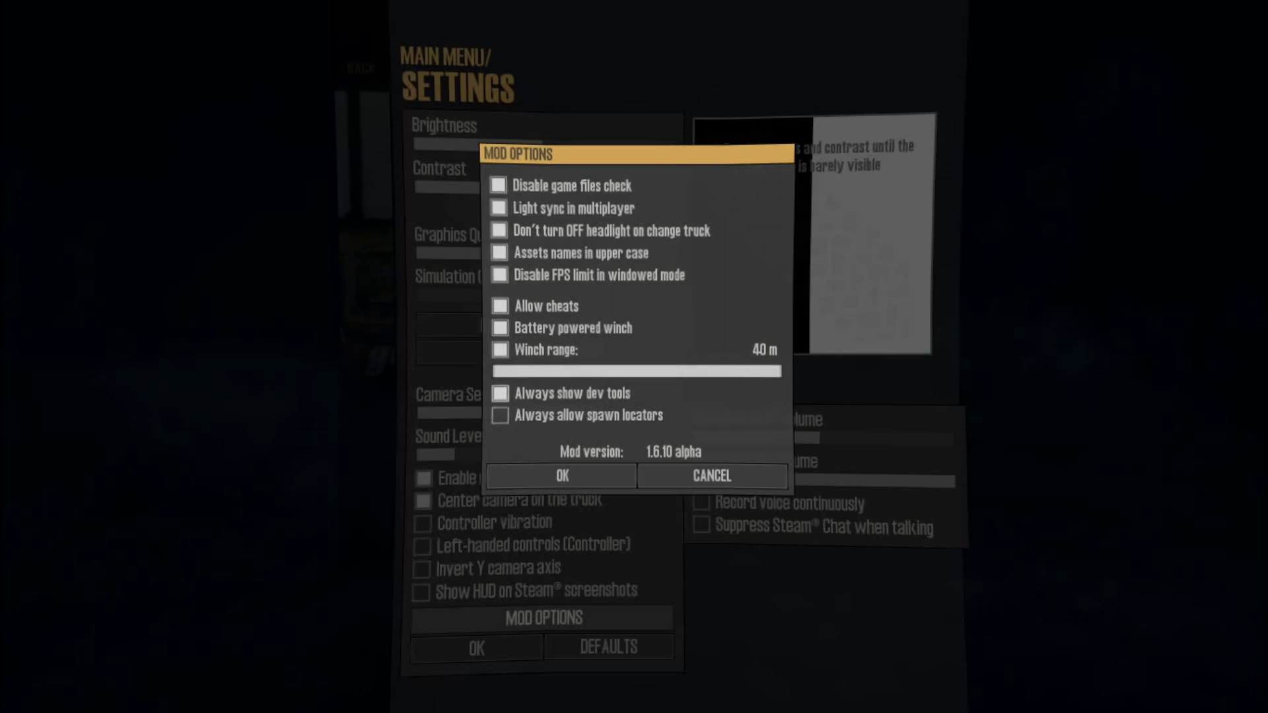
{"action": "key", "text": "Down"}
{"action": "key", "text": "Down"}
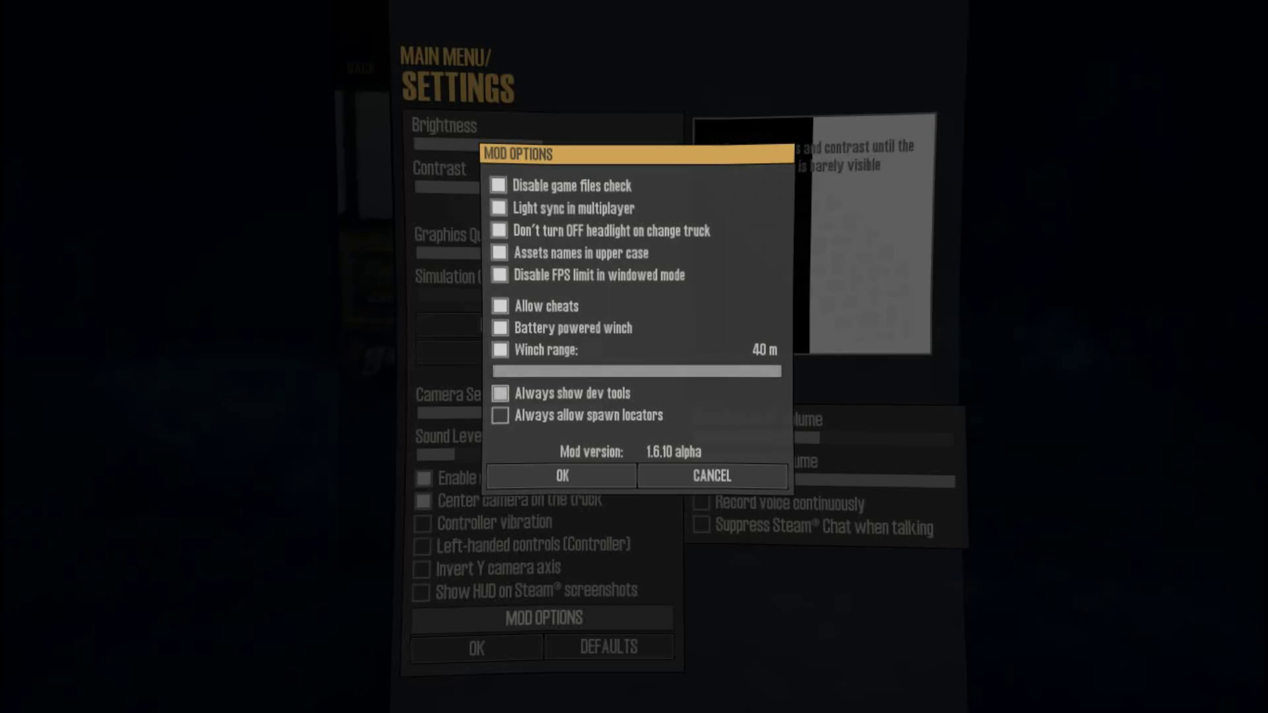
{"action": "key", "text": "Up"}
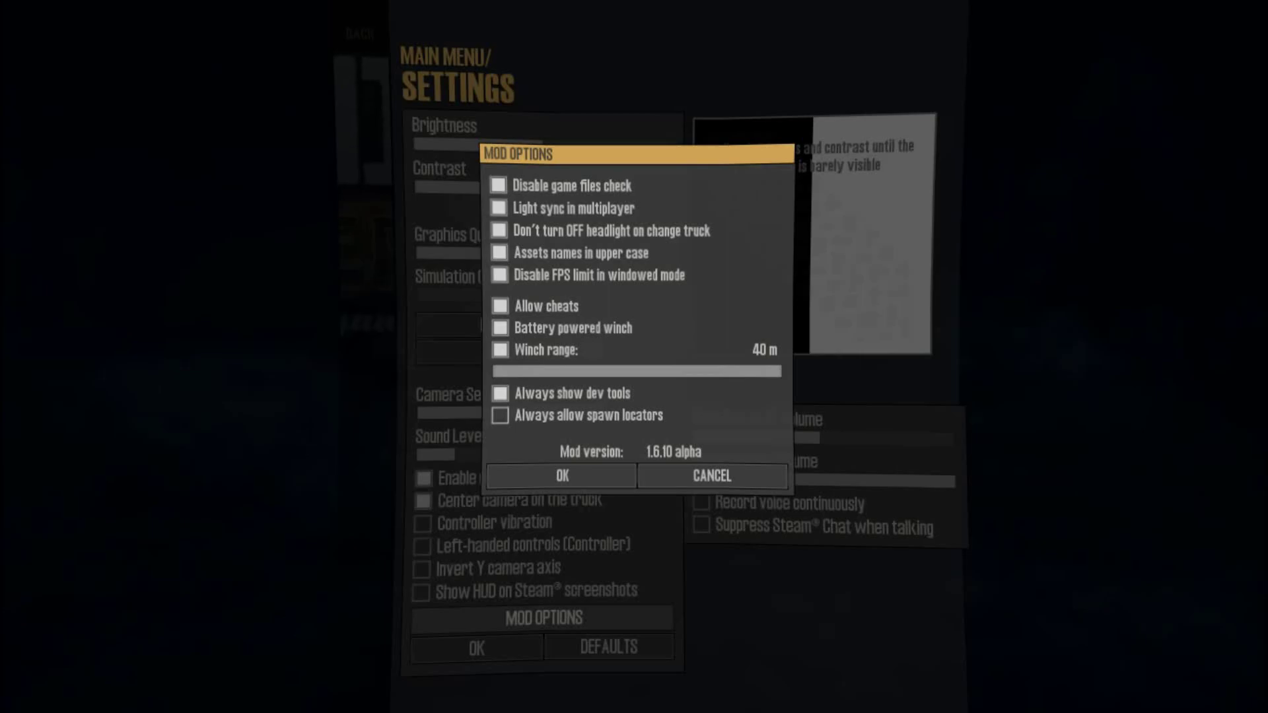
{"action": "left_click", "coordinate": [562, 476]}
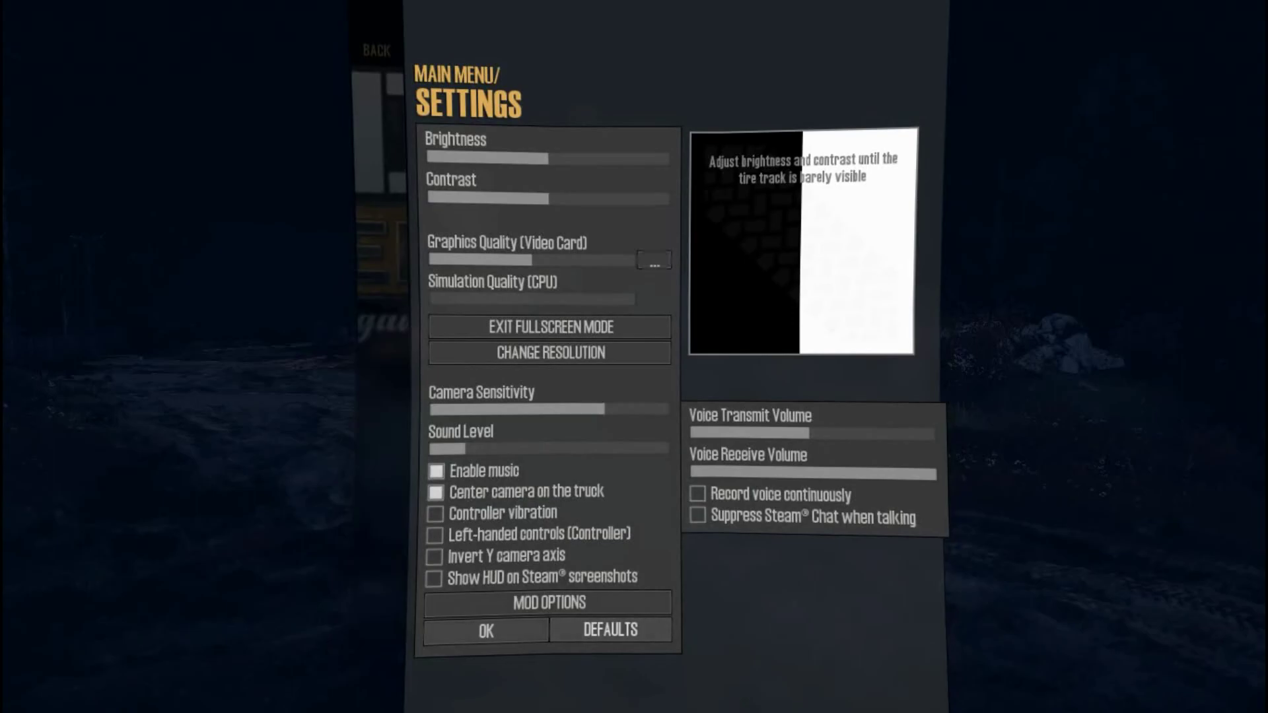
{"action": "key", "text": "Escape"}
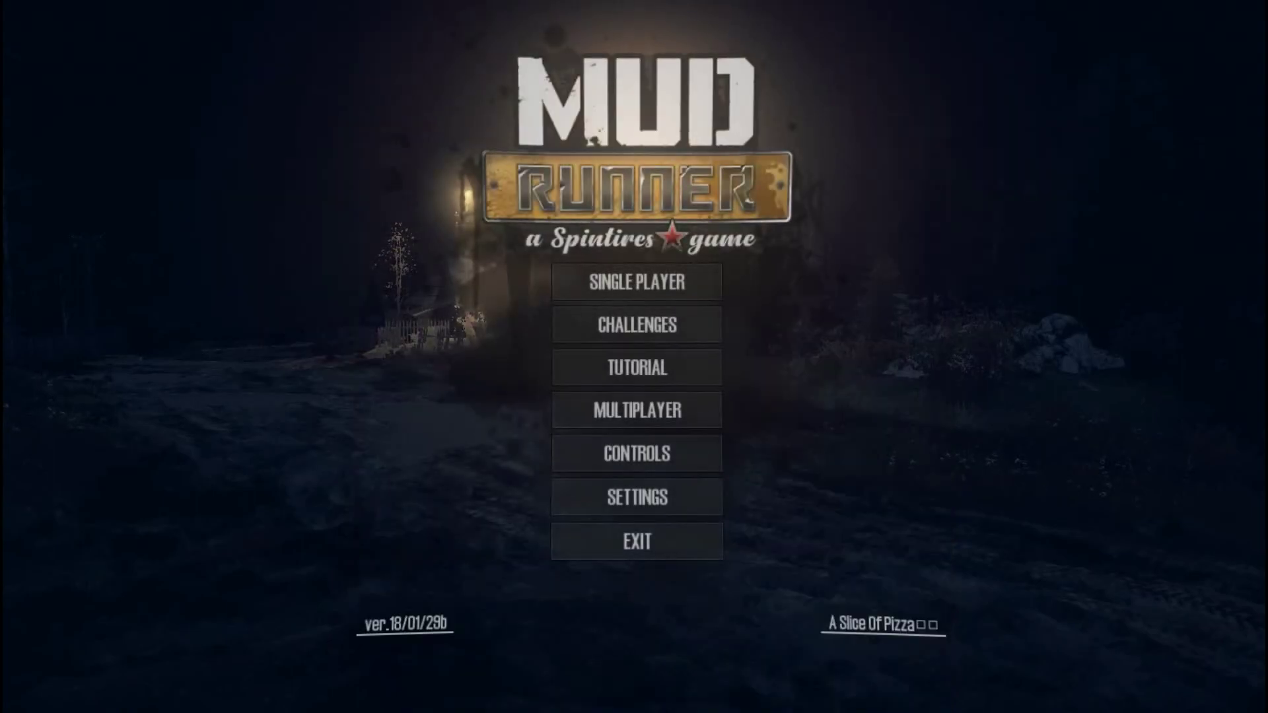